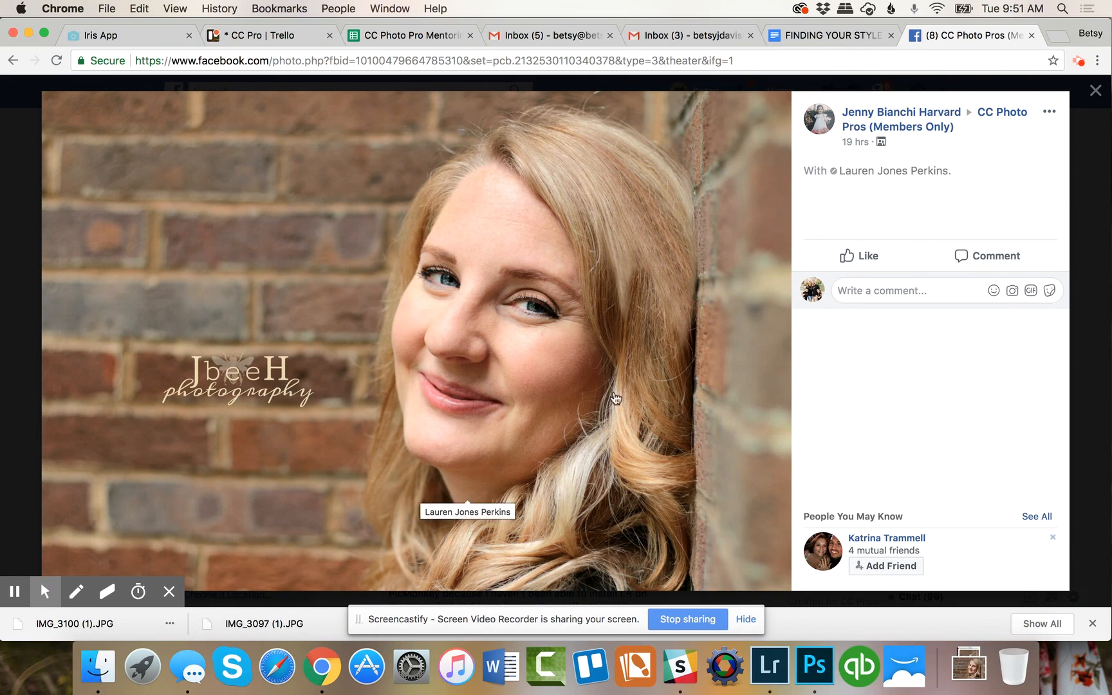
- Compare the full-length maternity photo with the close-up portrait in the Facebook group post
{"action": "left_click", "coordinate": [70, 343]}
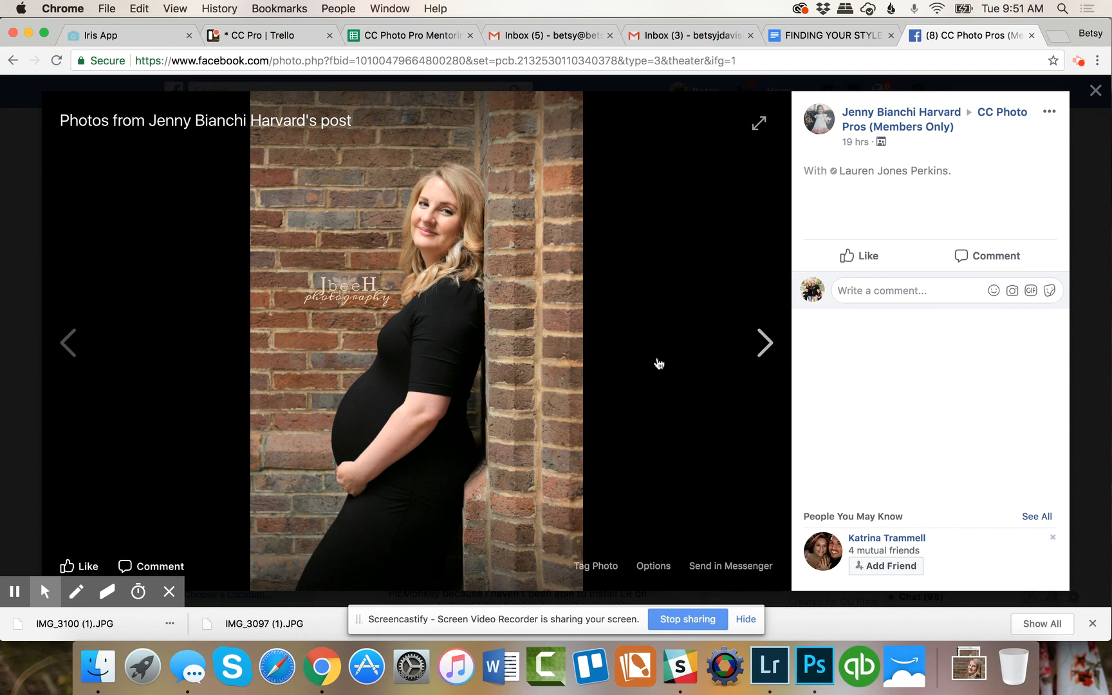
{"action": "left_click", "coordinate": [765, 344]}
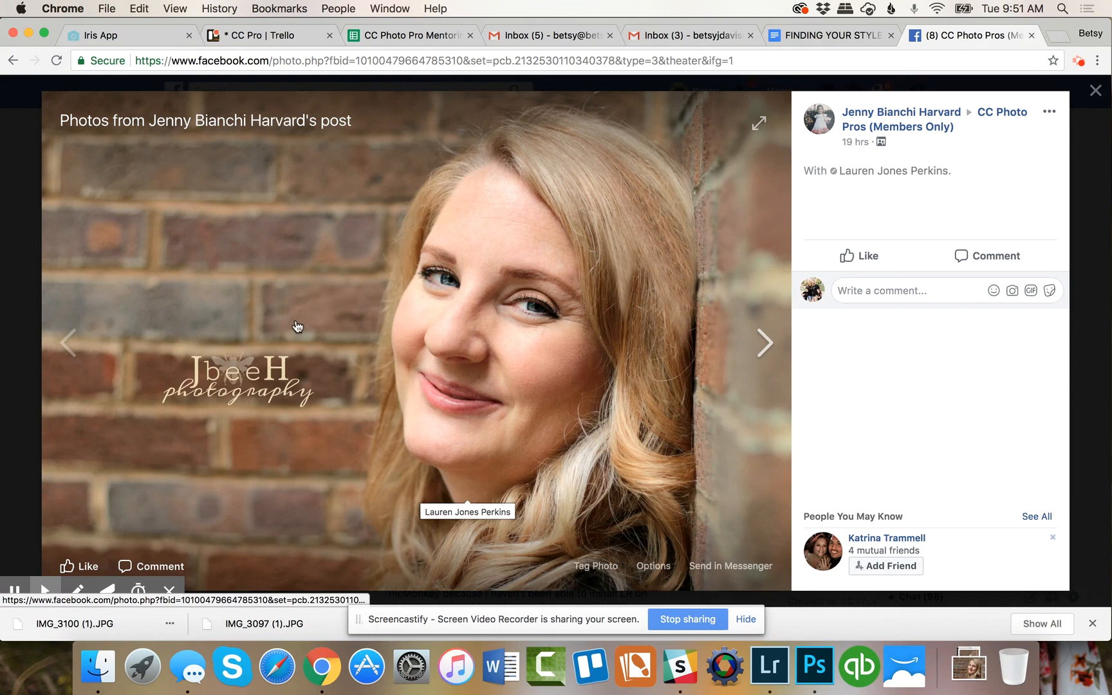
{"action": "left_click", "coordinate": [70, 348]}
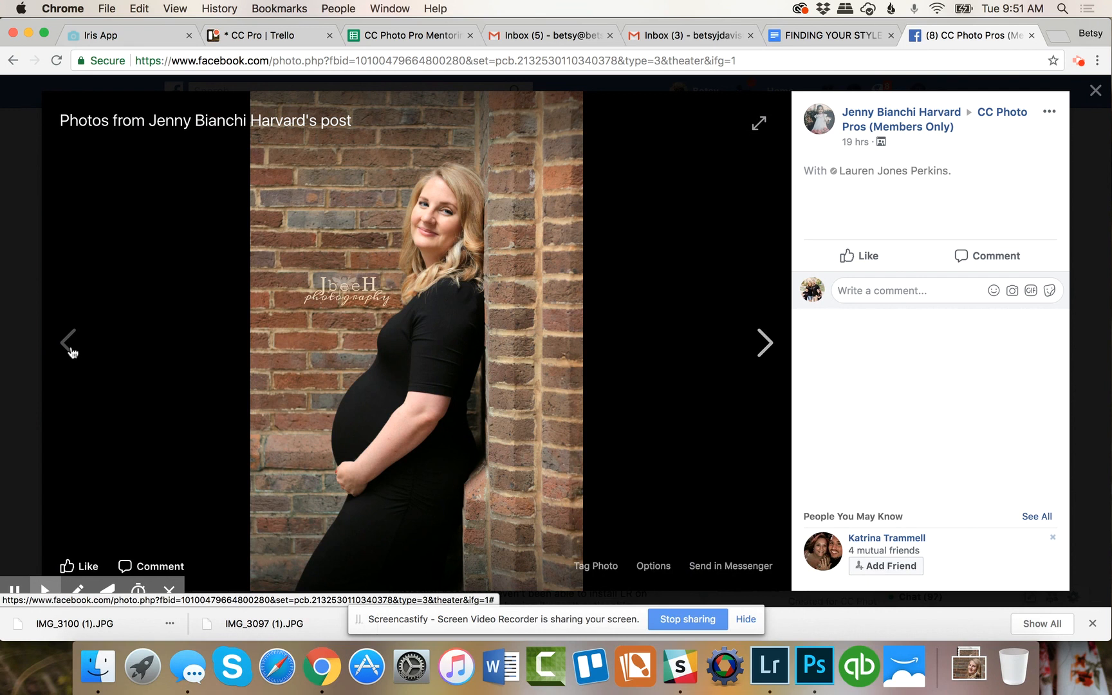
{"action": "left_click", "coordinate": [760, 352]}
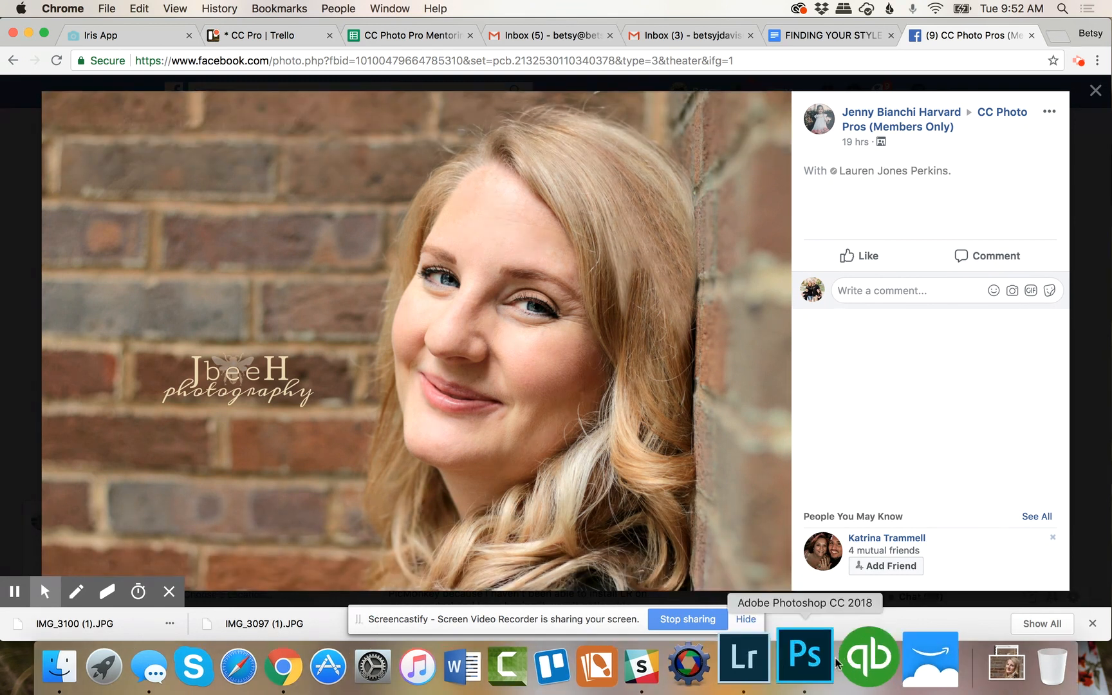
- Switch to Photoshop and compare both versions of IMG_3097 and IMG_3100, finishing on IMG_3100 (1).JPG
{"action": "left_click", "coordinate": [812, 663]}
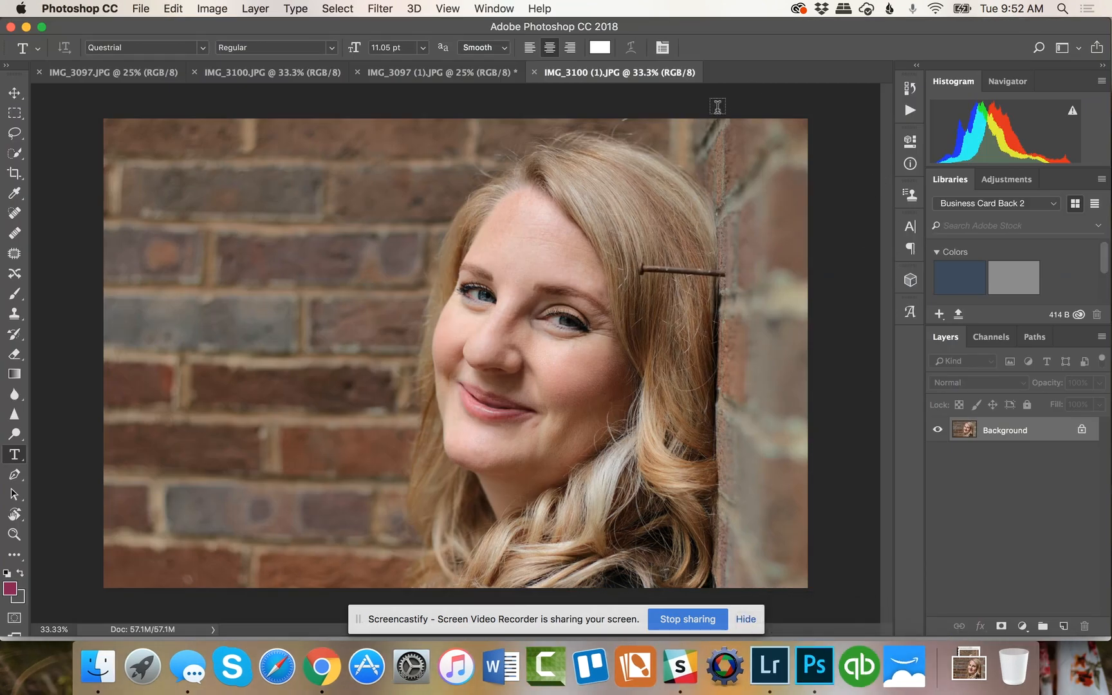
{"action": "left_click", "coordinate": [477, 75]}
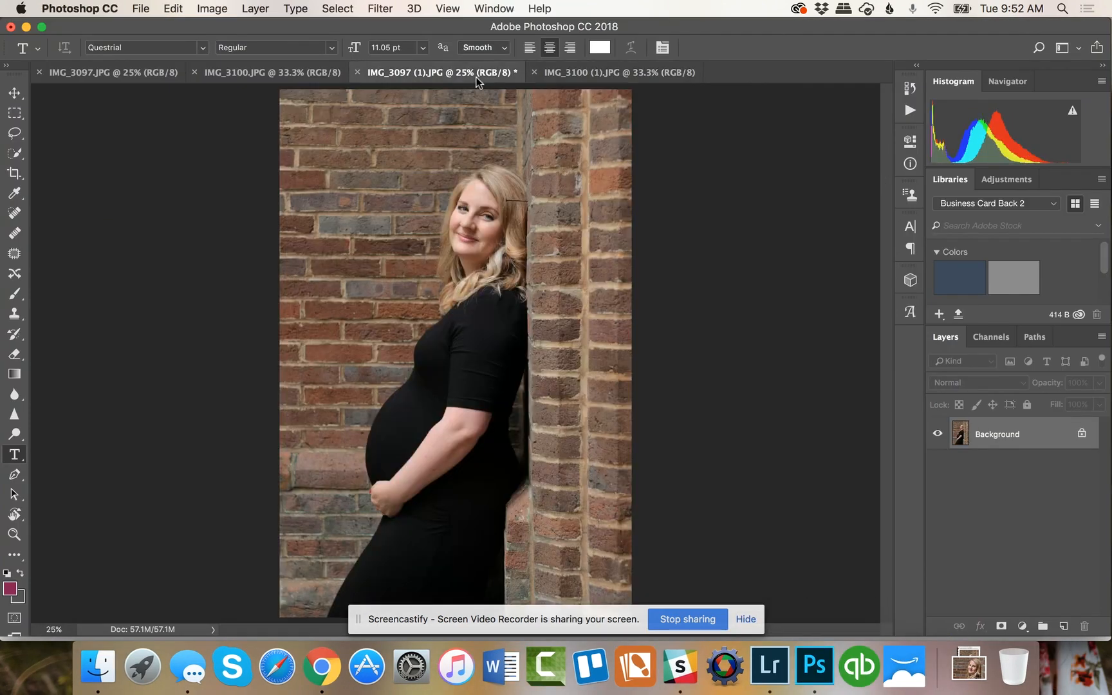
{"action": "left_click", "coordinate": [293, 75]}
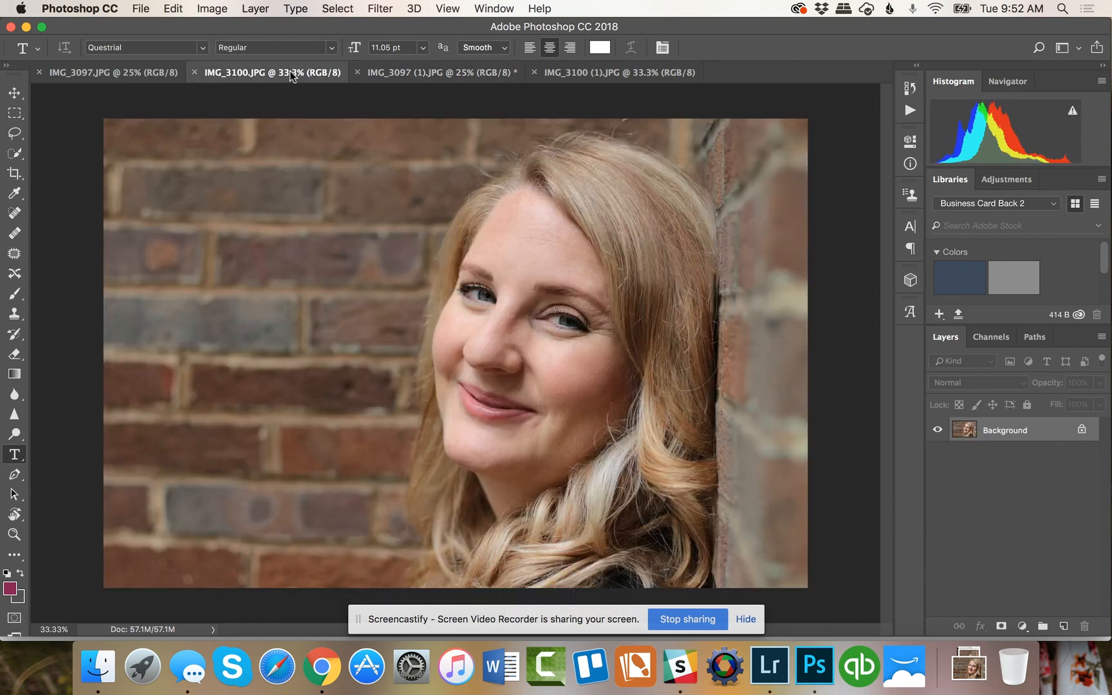
{"action": "left_click", "coordinate": [130, 73]}
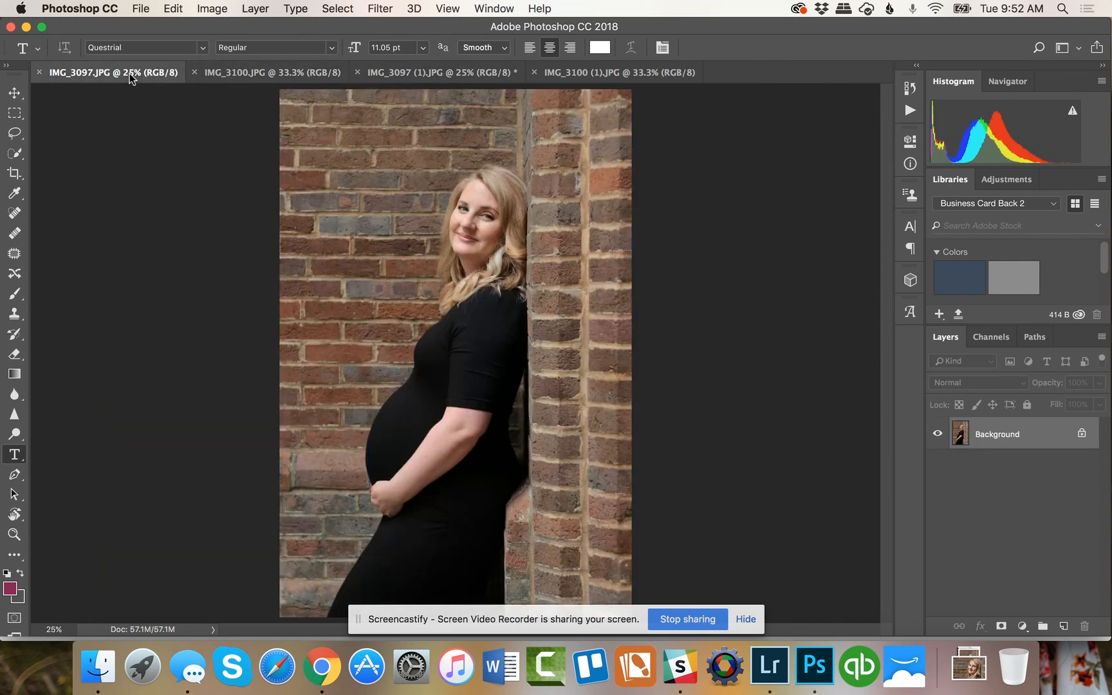
{"action": "left_click", "coordinate": [223, 73]}
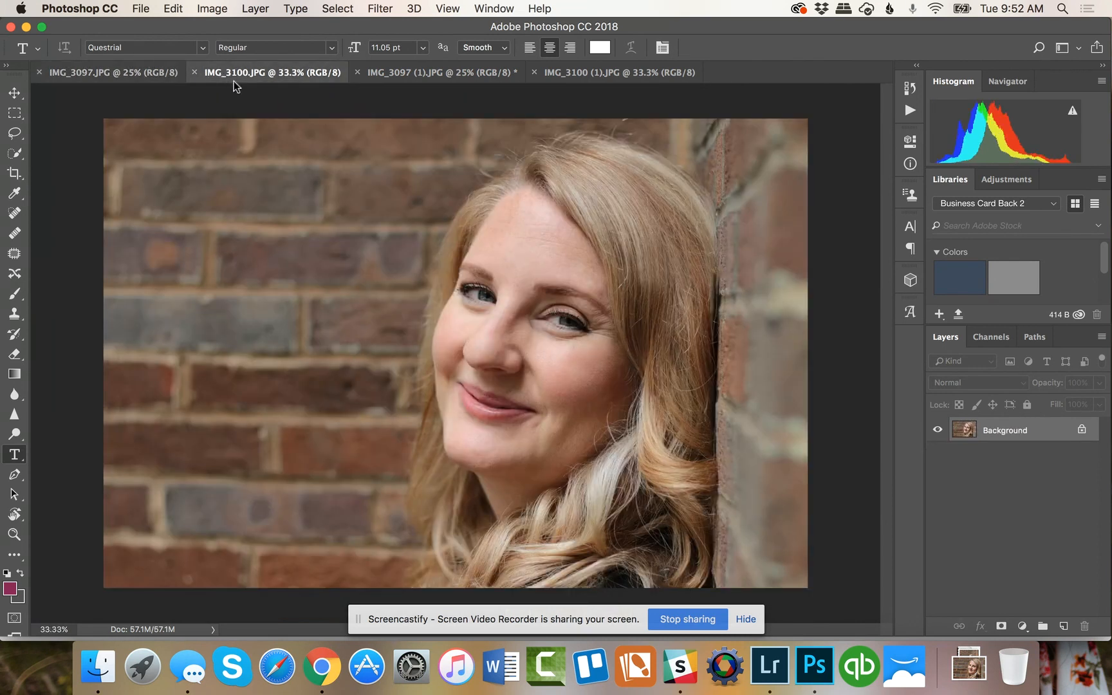
{"action": "left_click", "coordinate": [388, 76]}
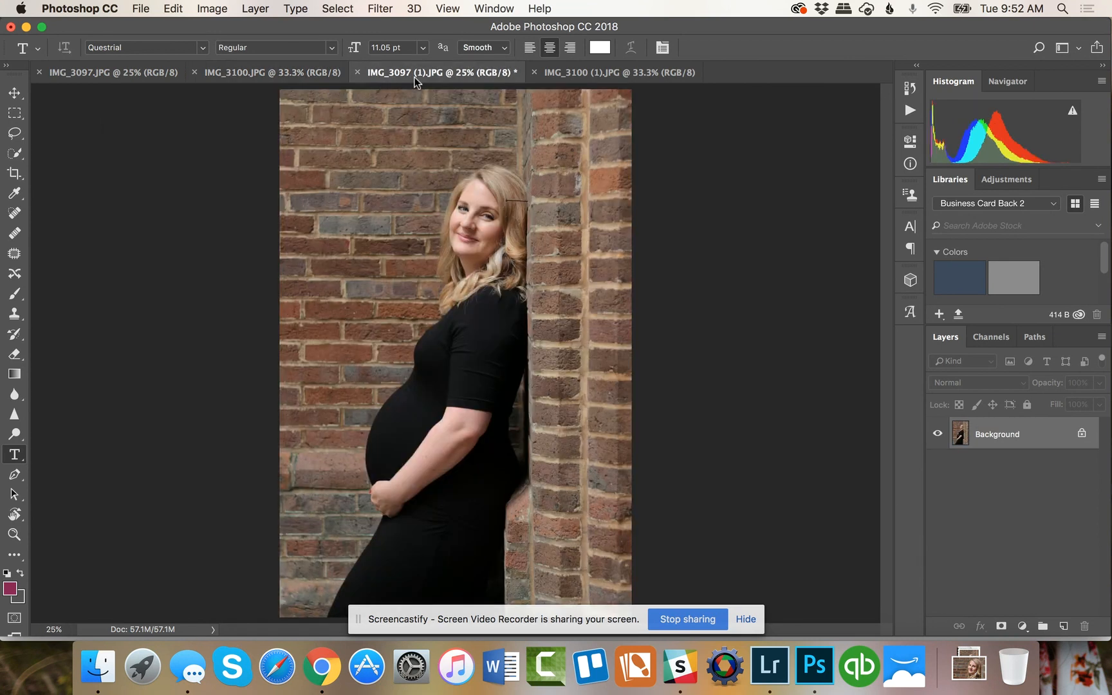
{"action": "left_click", "coordinate": [618, 75]}
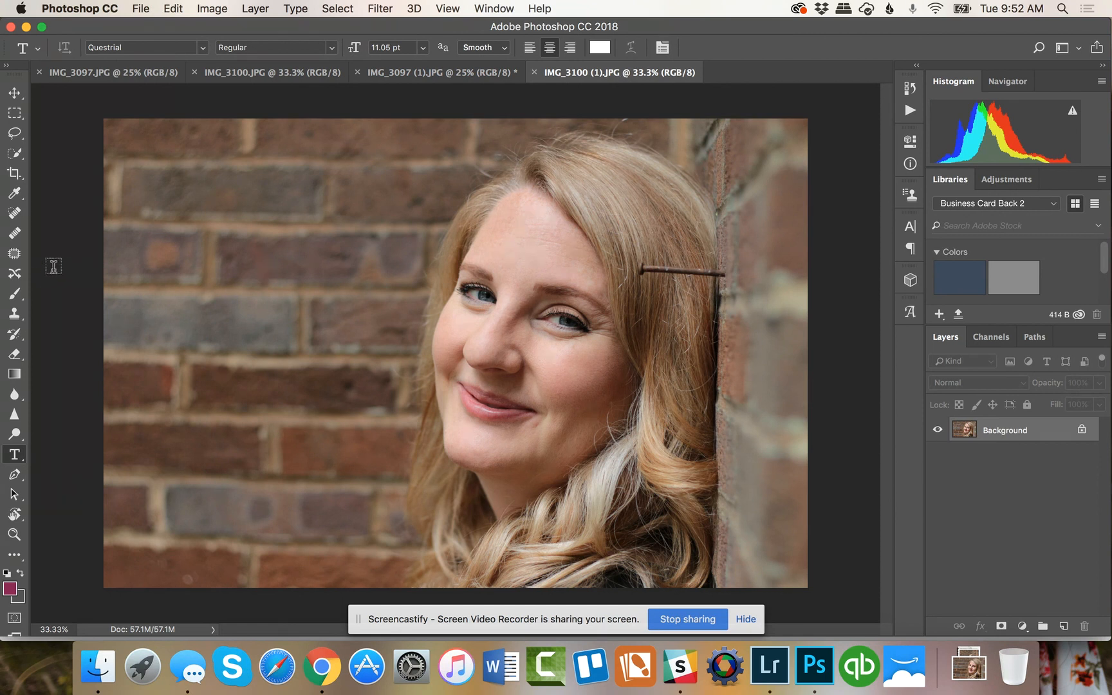
- Outline the nail over the hair with the Content-Aware Move tool, replace it with a Content-Aware fill at 100% opacity, and deselect
{"action": "left_click", "coordinate": [14, 274]}
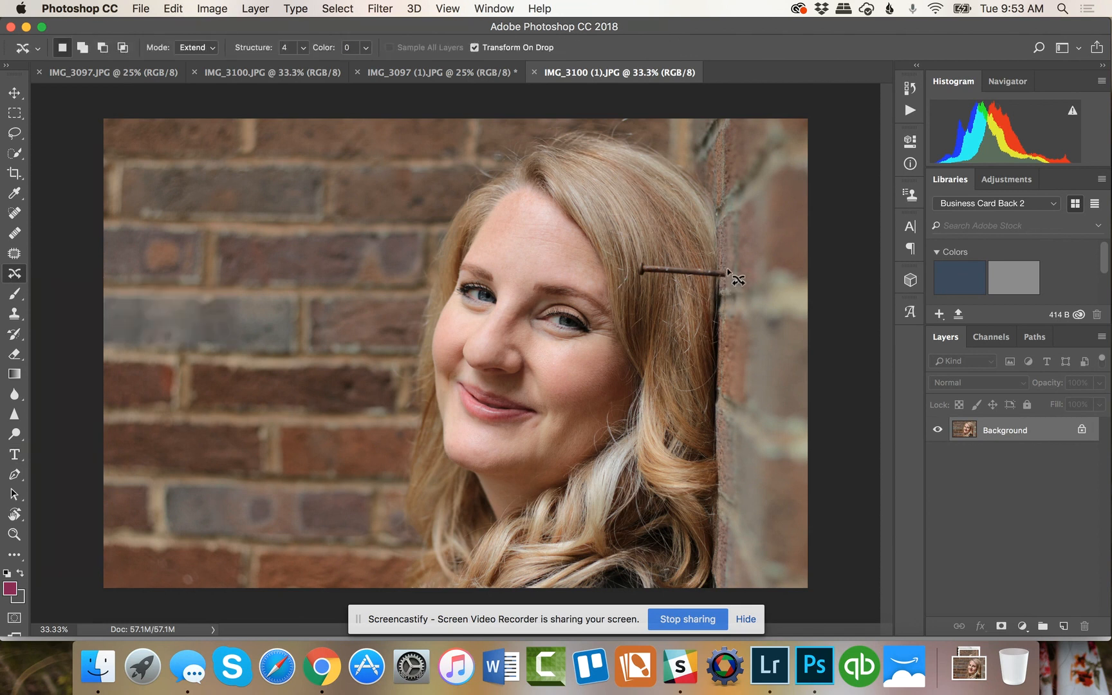
{"action": "mouse_move", "coordinate": [728, 269]}
{"action": "left_mouse_down"}
{"action": "mouse_move", "coordinate": [635, 260]}
{"action": "mouse_move", "coordinate": [634, 269]}
{"action": "mouse_move", "coordinate": [646, 282]}
{"action": "mouse_move", "coordinate": [724, 269]}
{"action": "left_mouse_up"}
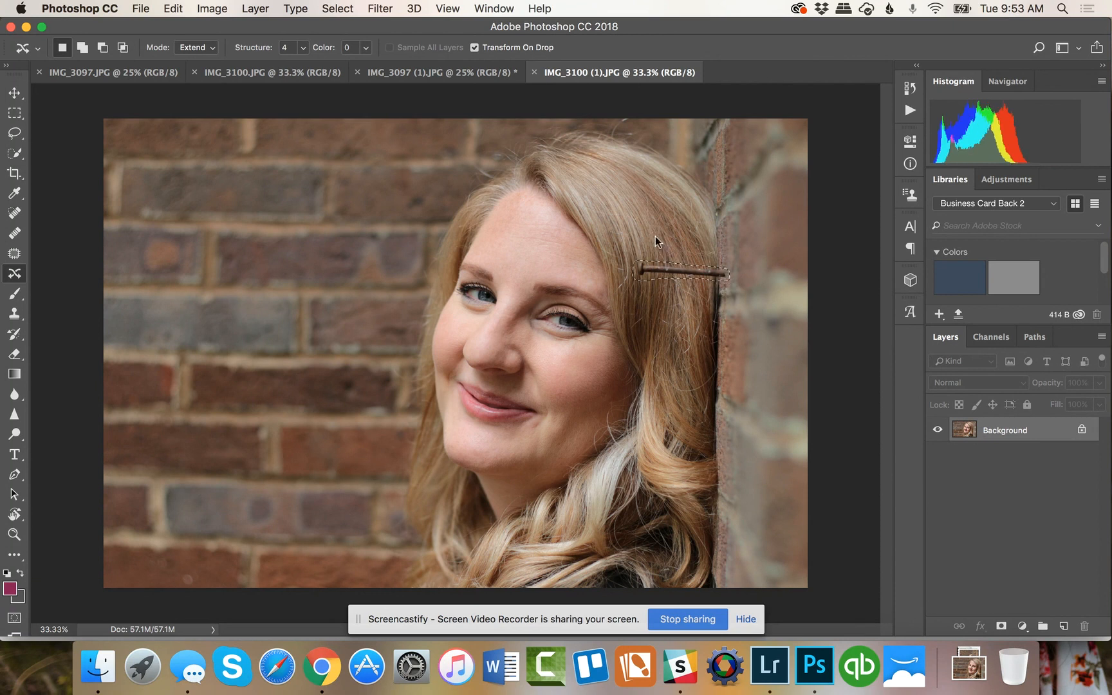
{"action": "key", "text": "shift+BackSpace"}
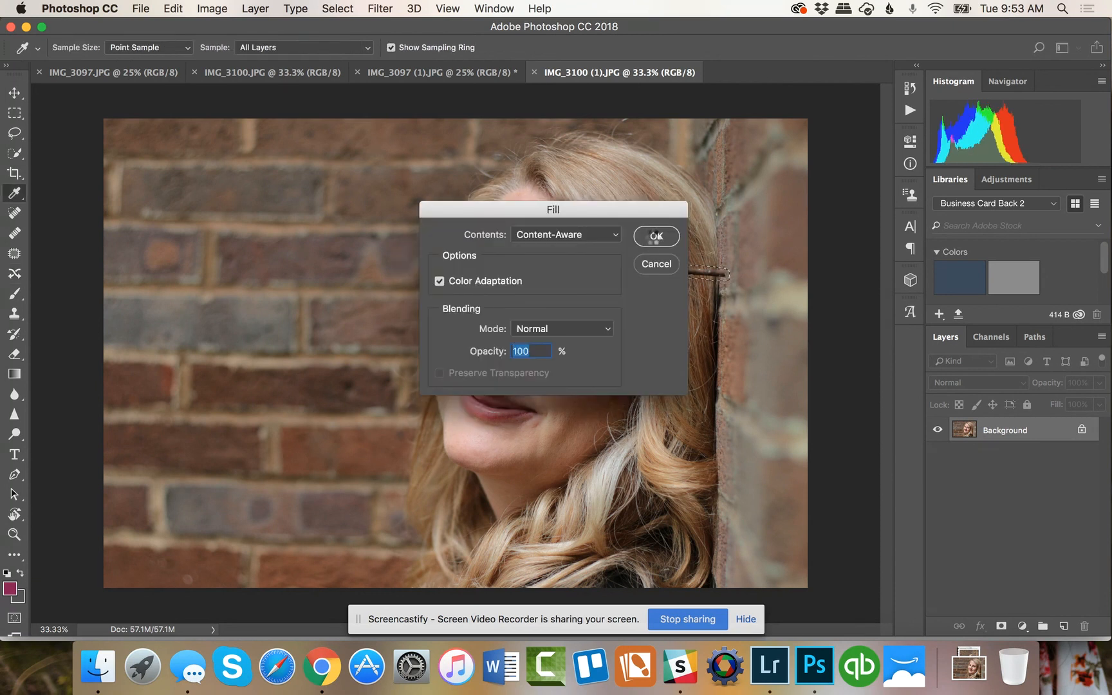
{"action": "left_click", "coordinate": [657, 236]}
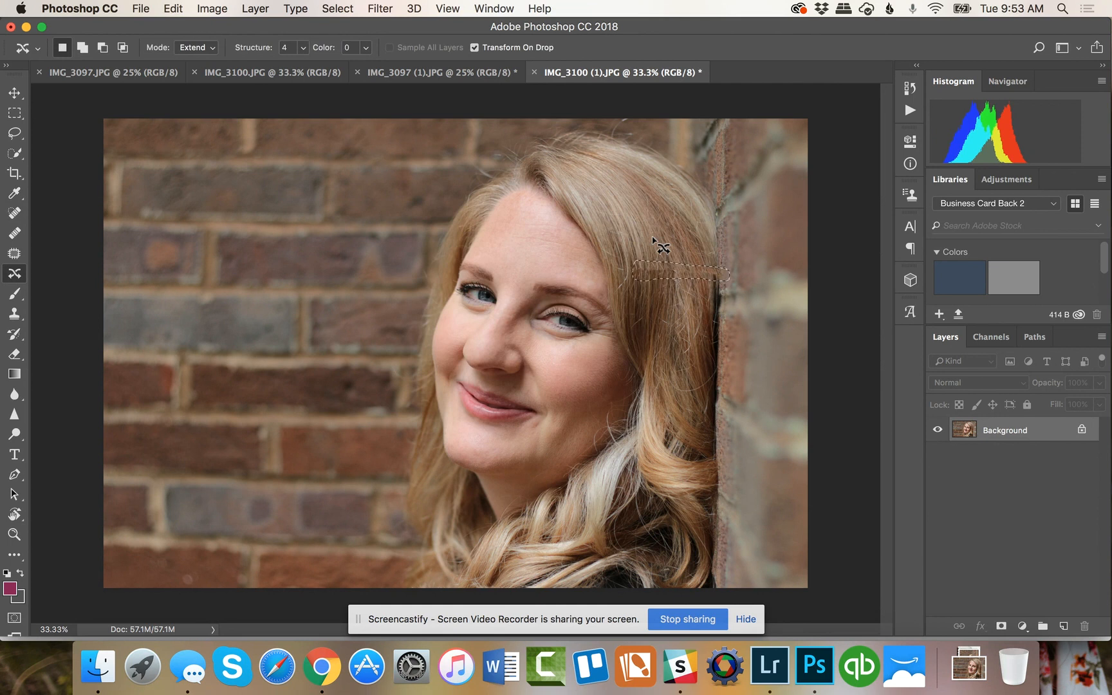
{"action": "key", "text": "super+d"}
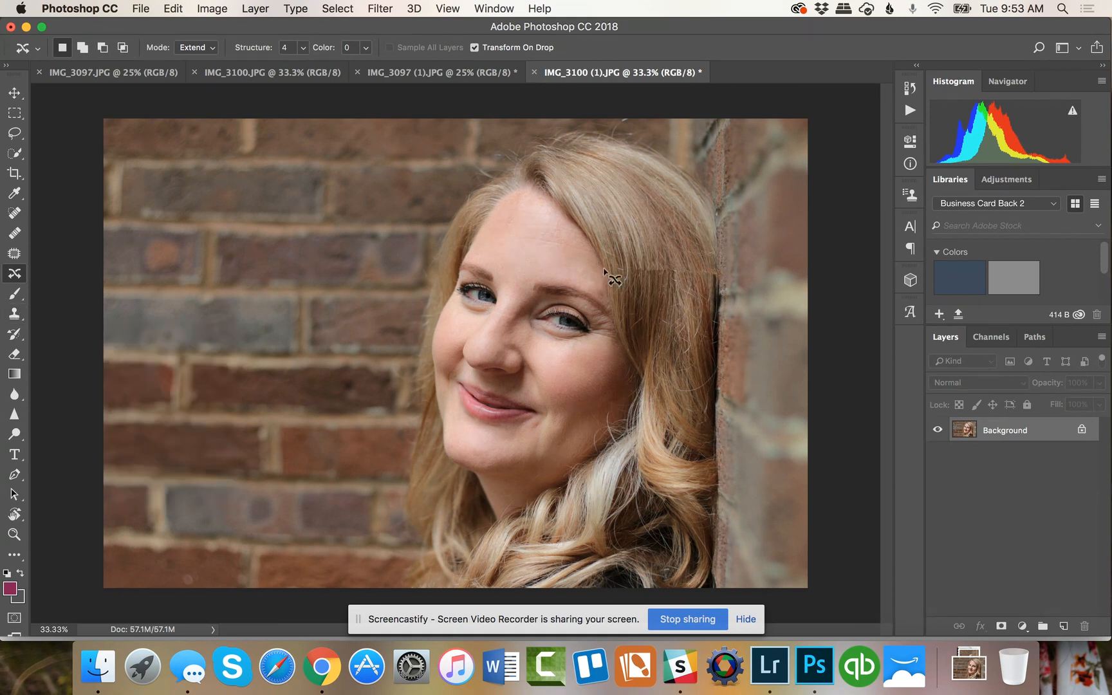
- Outline the seam left in the hair where the nail was, apply another Content-Aware fill, and deselect
{"action": "mouse_move", "coordinate": [711, 263]}
{"action": "left_mouse_down"}
{"action": "mouse_move", "coordinate": [629, 261]}
{"action": "mouse_move", "coordinate": [655, 283]}
{"action": "mouse_move", "coordinate": [720, 281]}
{"action": "mouse_move", "coordinate": [707, 267]}
{"action": "left_mouse_up"}
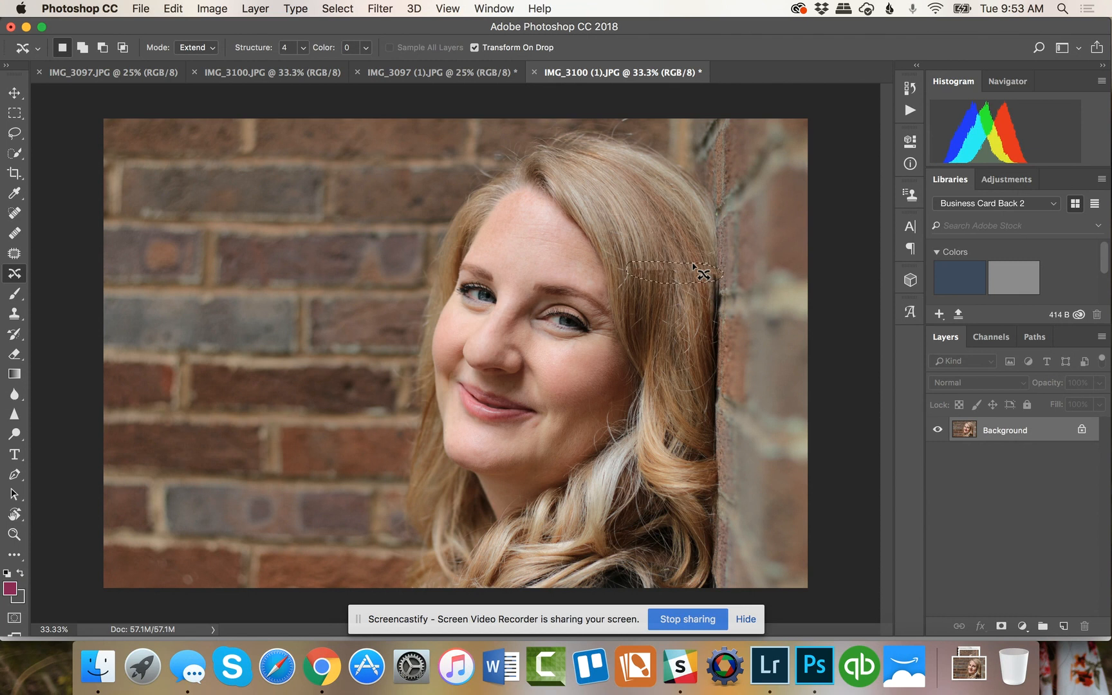
{"action": "key", "text": "shift+BackSpace"}
{"action": "left_click", "coordinate": [652, 235]}
{"action": "key", "text": "super+d"}
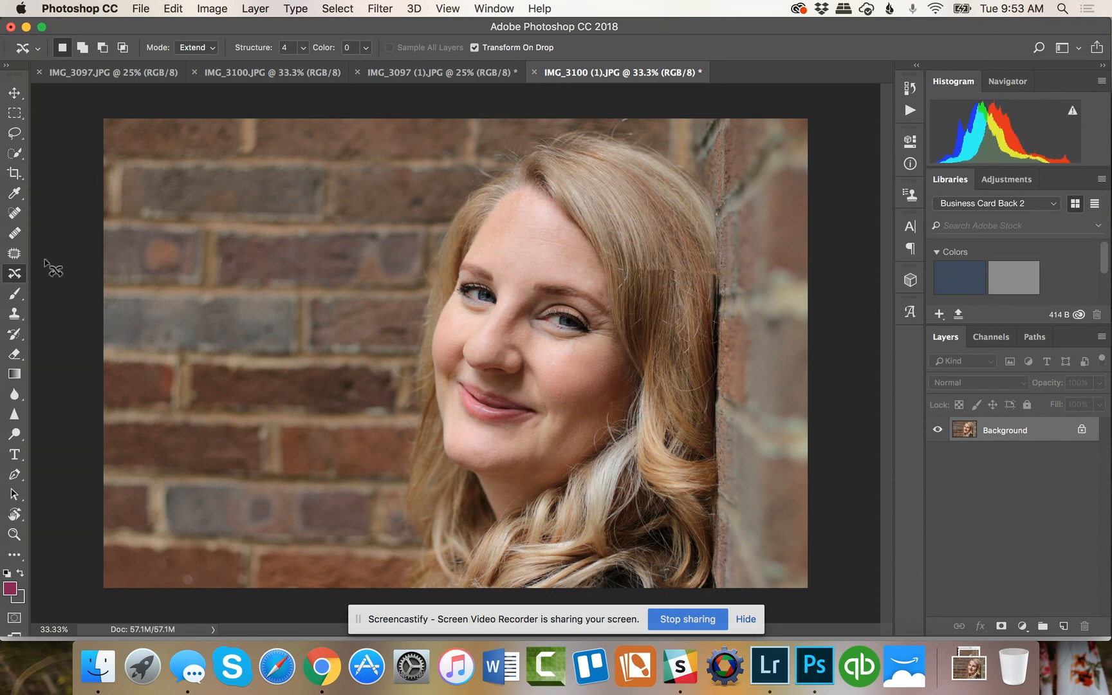
- Clone nearby hair over the seam using the Clone Stamp with brush size 300, raising its opacity to 97%
{"action": "left_click", "coordinate": [13, 313]}
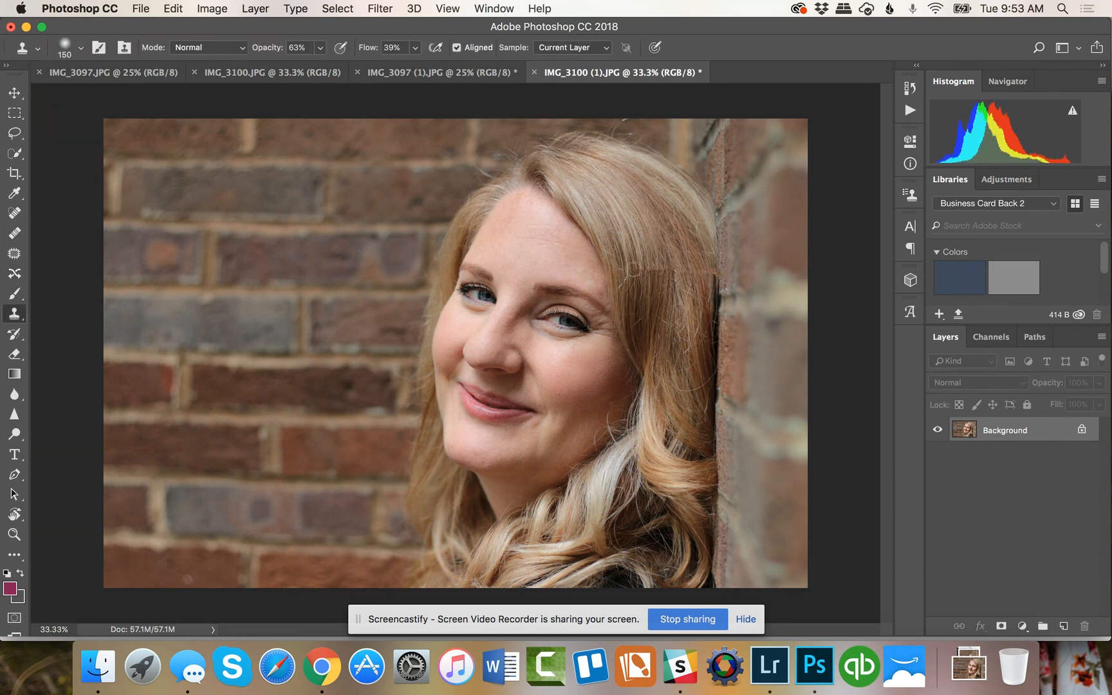
{"action": "key", "text": "bracketright"}
{"action": "key", "text": "bracketright"}
{"action": "key", "text": "bracketright"}
{"action": "key", "text": "bracketright"}
{"action": "left_click_drag", "start_coordinate": [659, 267], "coordinate": [676, 258]}
{"action": "left_click", "coordinate": [321, 48]}
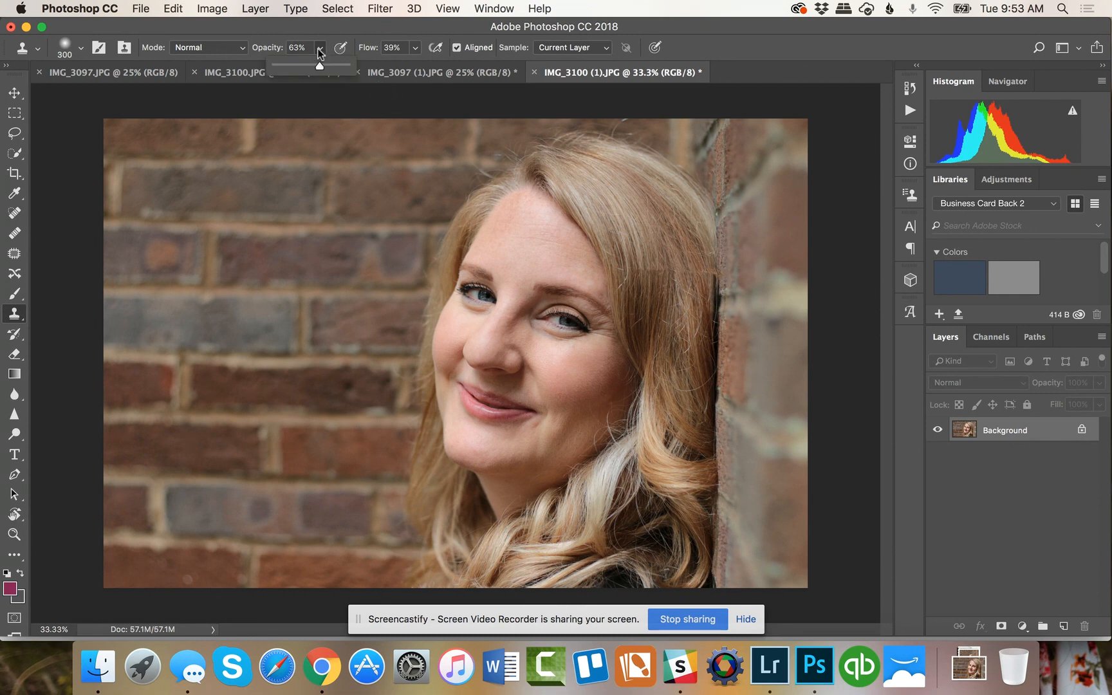
{"action": "left_click", "coordinate": [337, 67]}
{"action": "left_click", "coordinate": [650, 265]}
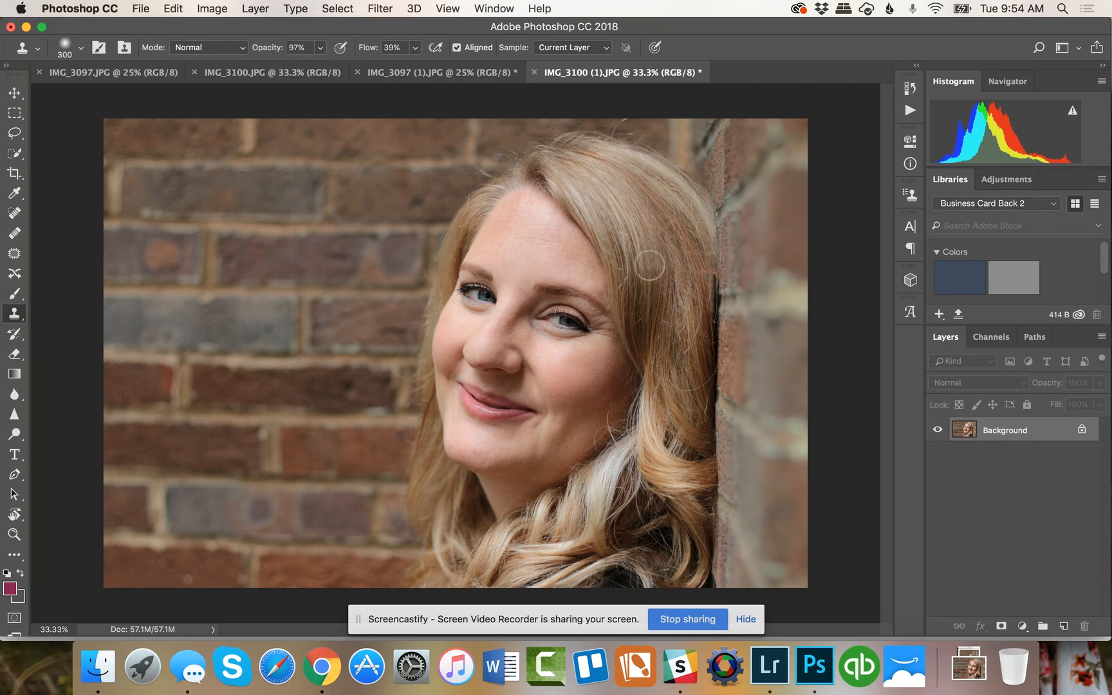
- Enlarge the Clone Stamp brush to 600, sample clean hair to blend the repair, and compare the result with IMG_3100.JPG
{"action": "key", "text": "bracketright"}
{"action": "key", "text": "bracketright"}
{"action": "key", "text": "bracketright"}
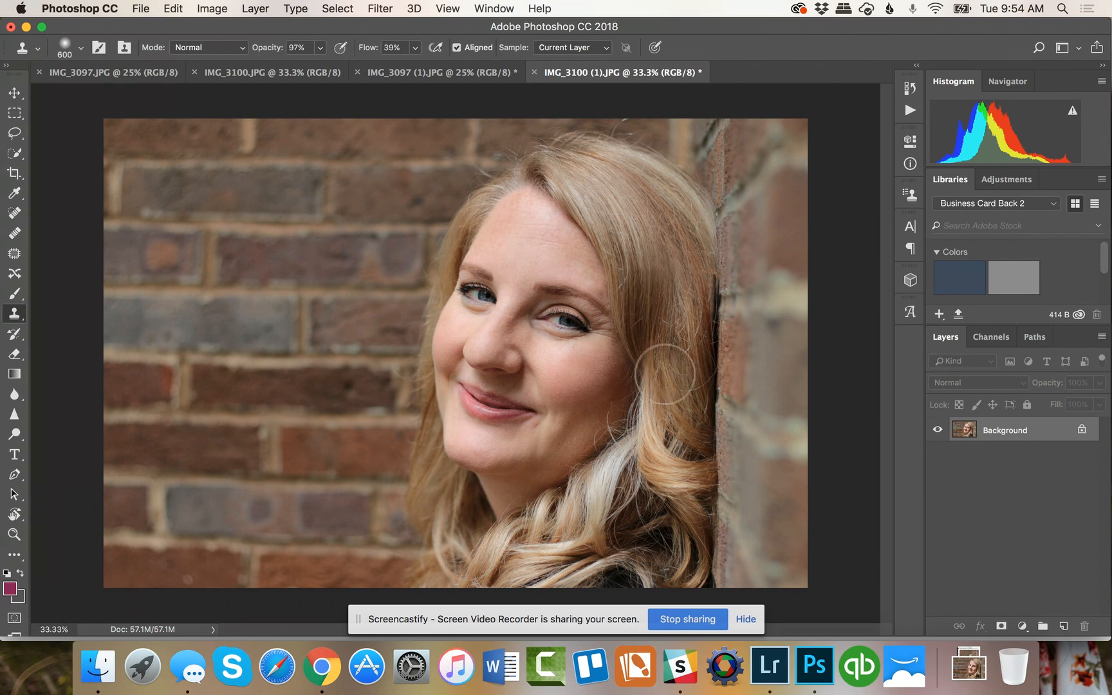
{"action": "left_click", "coordinate": [649, 253], "text": "alt"}
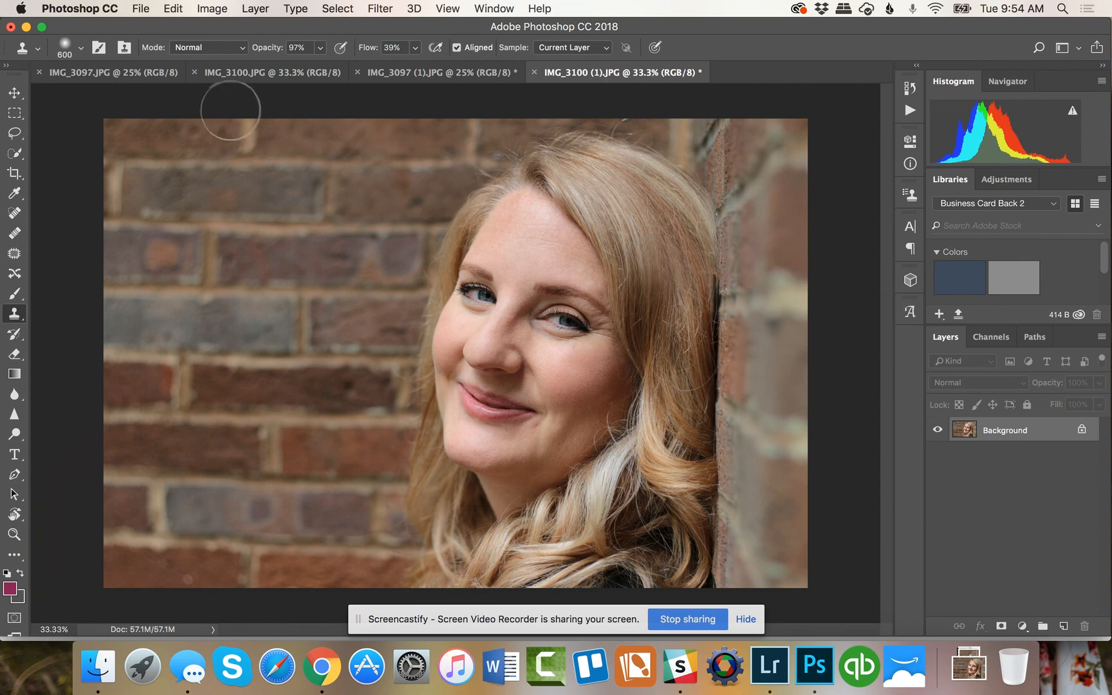
{"action": "left_click", "coordinate": [226, 77]}
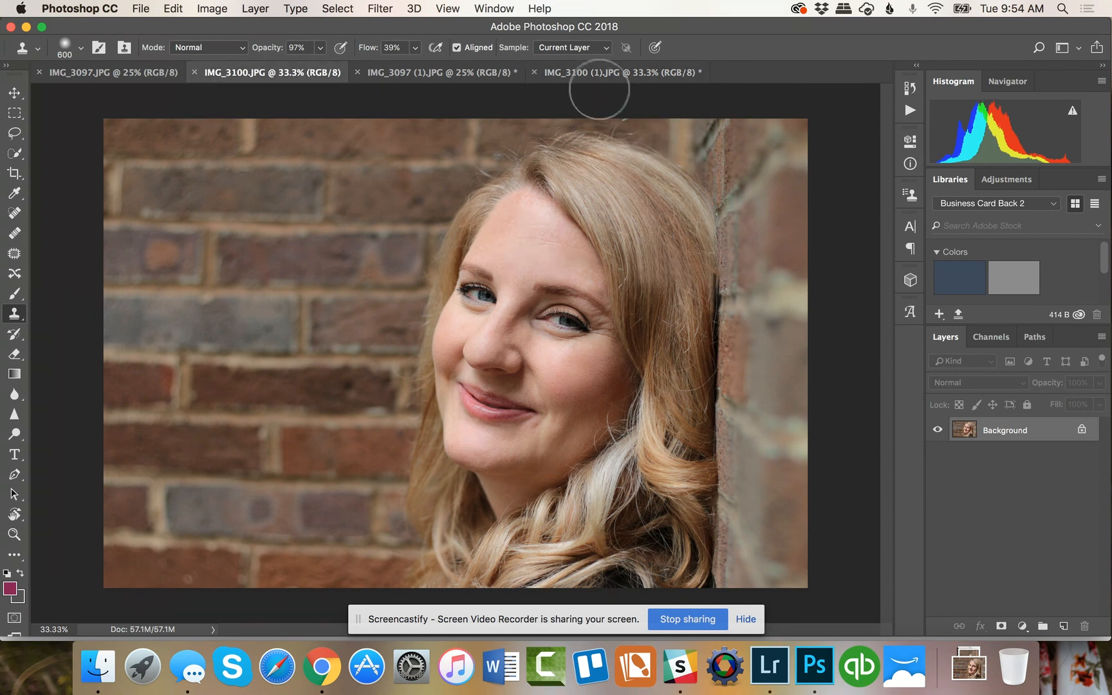
{"action": "left_click", "coordinate": [598, 76]}
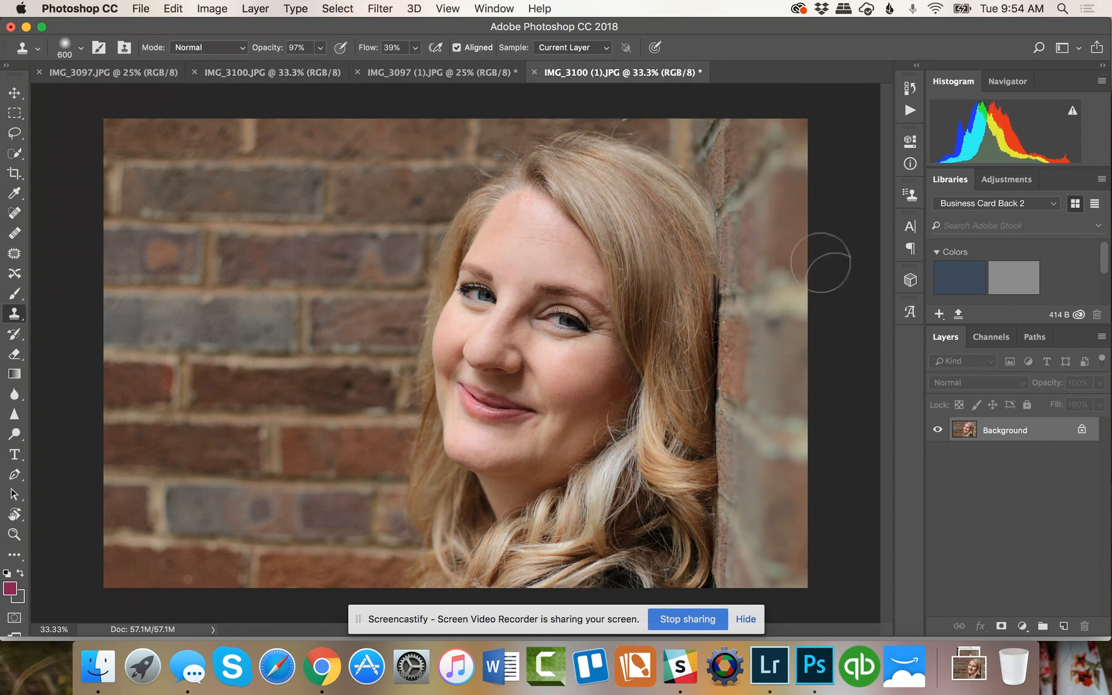
- In IMG_3097 (1).JPG, outline the nail over the hair with the Content-Aware Move tool, replace it with a Content-Aware fill, and deselect
{"action": "left_click", "coordinate": [426, 72]}
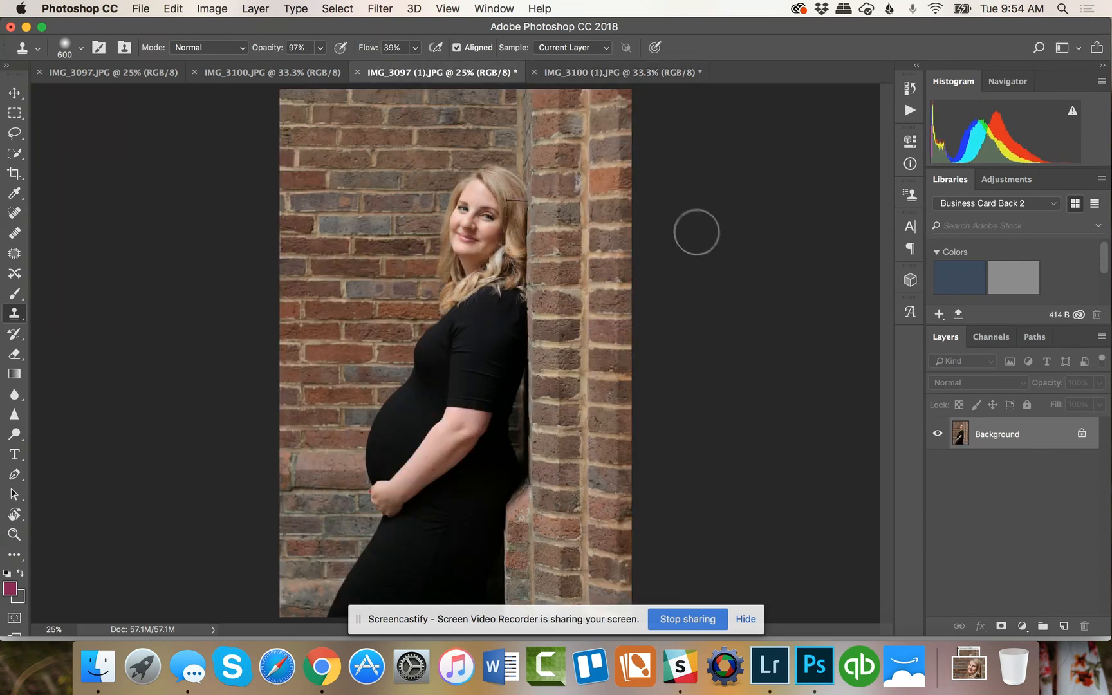
{"action": "key", "text": "z"}
{"action": "left_click", "coordinate": [63, 48]}
{"action": "left_click", "coordinate": [518, 203]}
{"action": "left_click", "coordinate": [517, 203]}
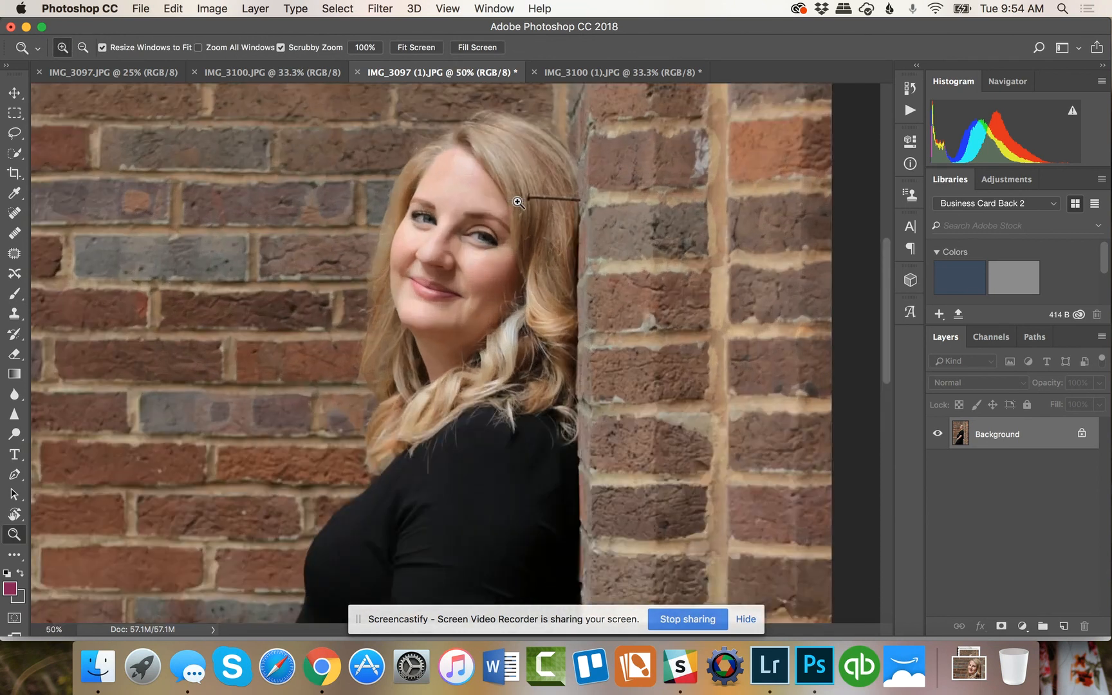
{"action": "left_click", "coordinate": [518, 203]}
{"action": "left_click", "coordinate": [518, 203]}
{"action": "scroll", "coordinate": [518, 202], "scroll_direction": "up", "scroll_amount": 2}
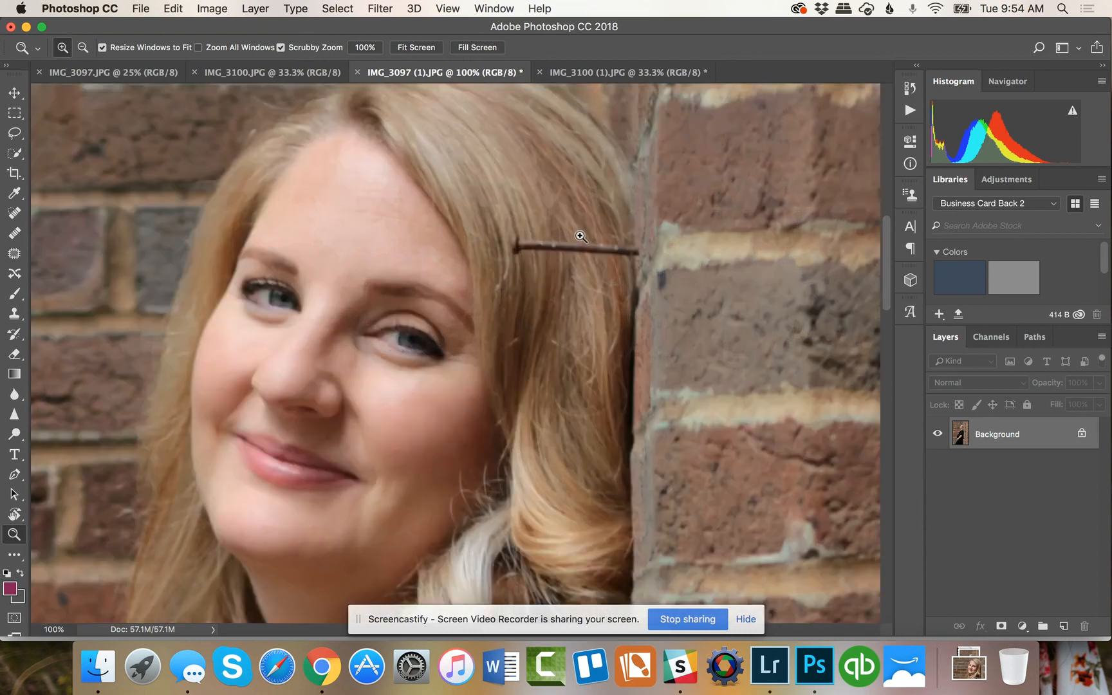
{"action": "left_click", "coordinate": [581, 236]}
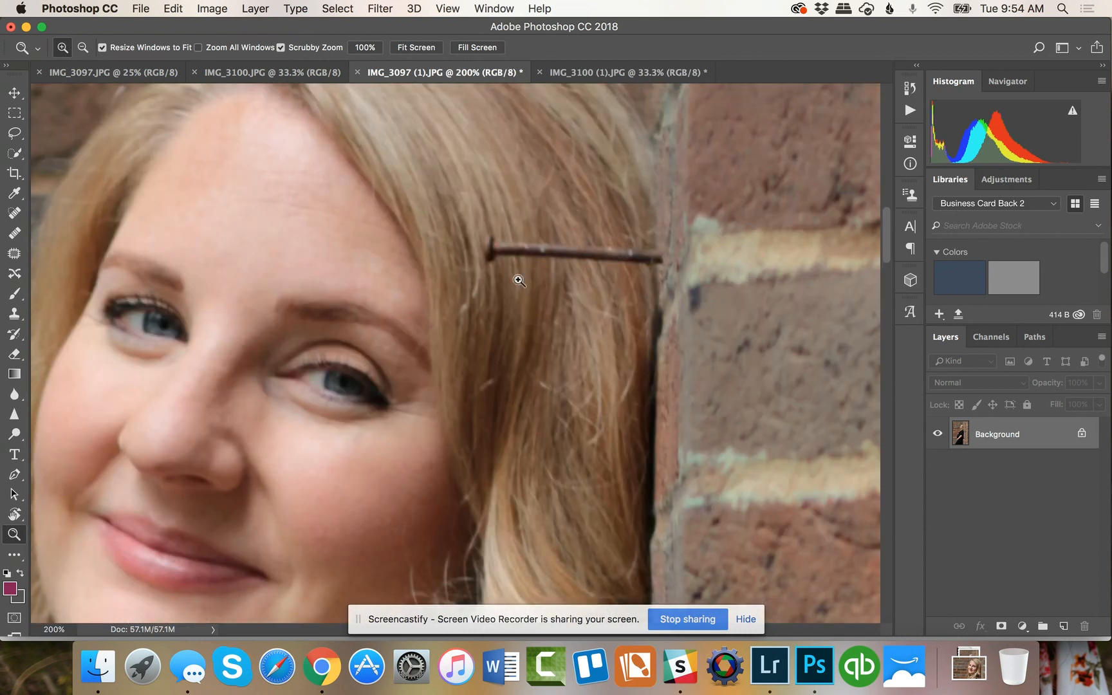
{"action": "scroll", "coordinate": [317, 249], "scroll_direction": "up", "scroll_amount": 2}
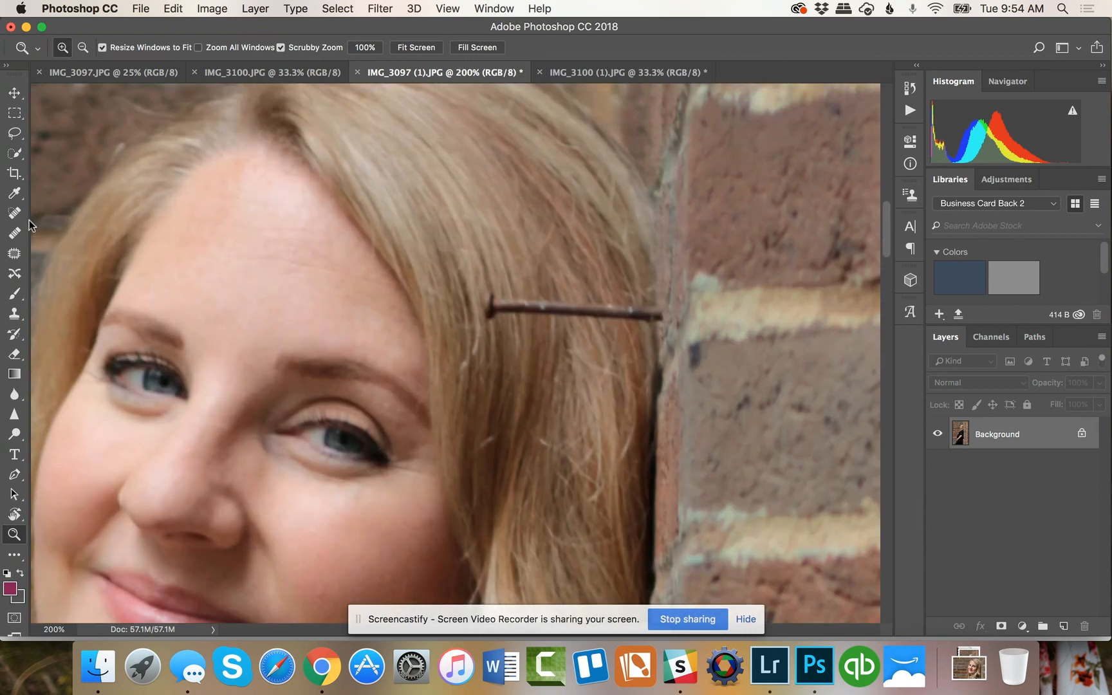
{"action": "left_click", "coordinate": [14, 275]}
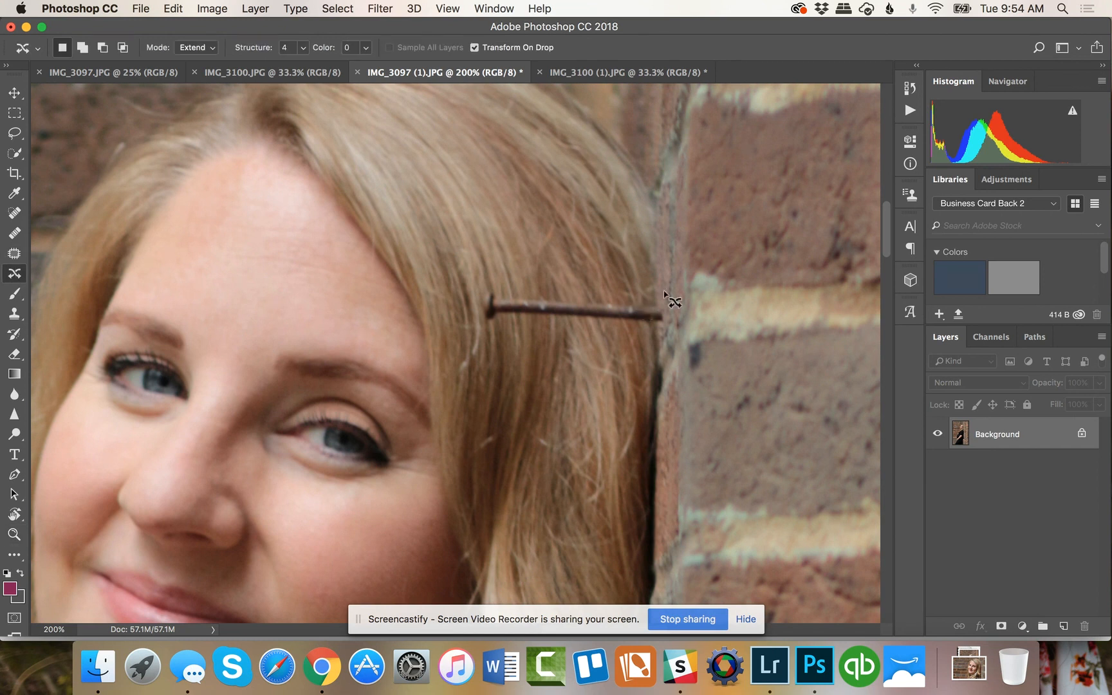
{"action": "mouse_move", "coordinate": [663, 292]}
{"action": "left_mouse_down"}
{"action": "mouse_move", "coordinate": [479, 298]}
{"action": "mouse_move", "coordinate": [490, 324]}
{"action": "mouse_move", "coordinate": [641, 325]}
{"action": "mouse_move", "coordinate": [663, 323]}
{"action": "mouse_move", "coordinate": [663, 297]}
{"action": "left_mouse_up"}
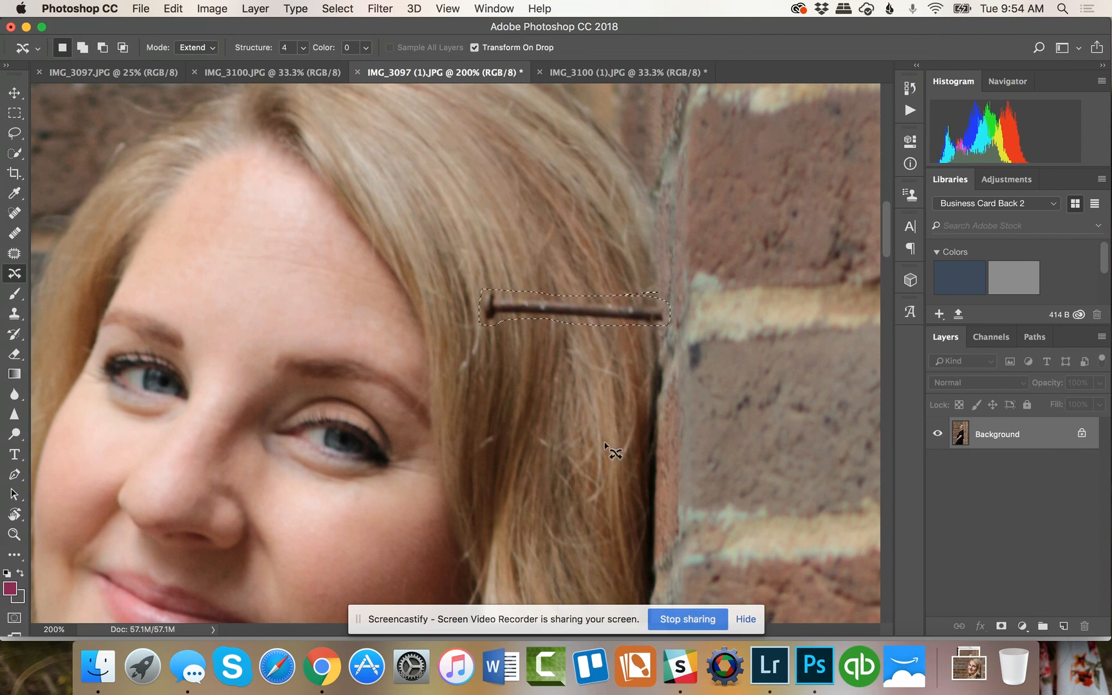
{"action": "key", "text": "BackSpace"}
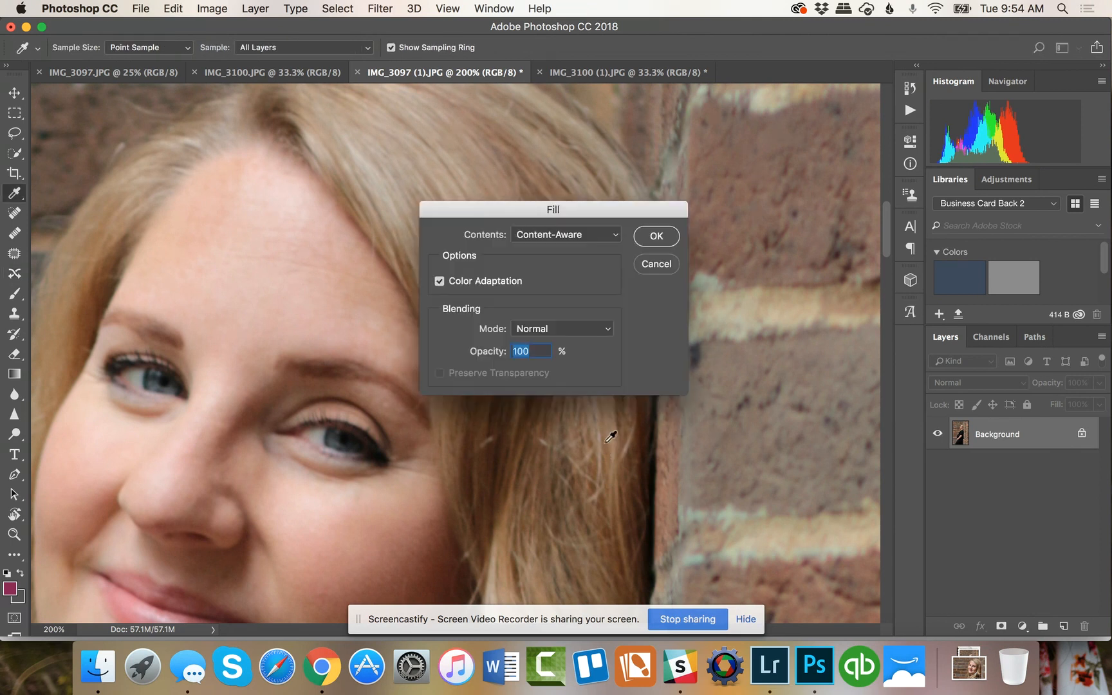
{"action": "left_click", "coordinate": [657, 238]}
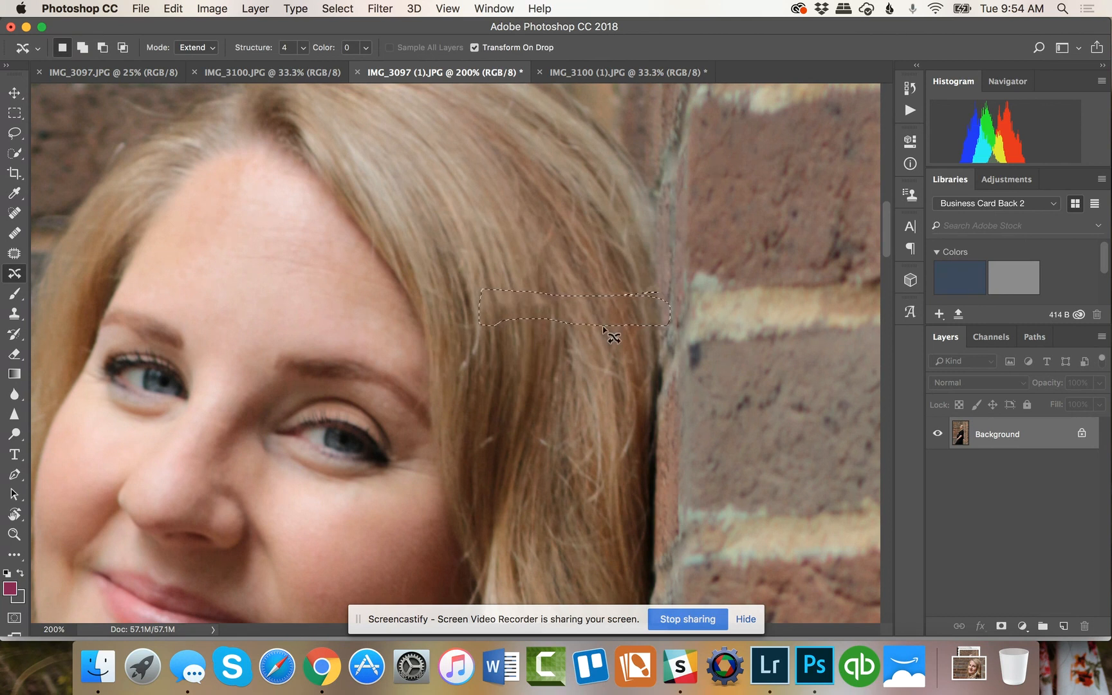
{"action": "key", "text": "super+d"}
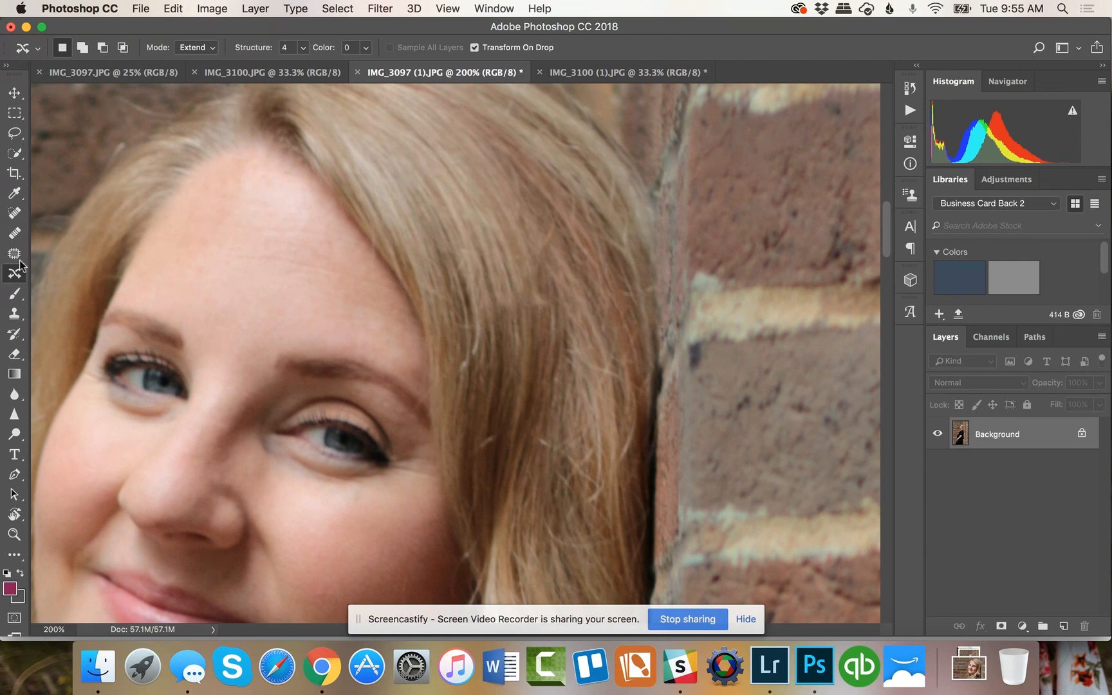
- Set the Clone Stamp brush to size 175 and sample clean hair beside the repaired spot to blend it
{"action": "left_click", "coordinate": [15, 316]}
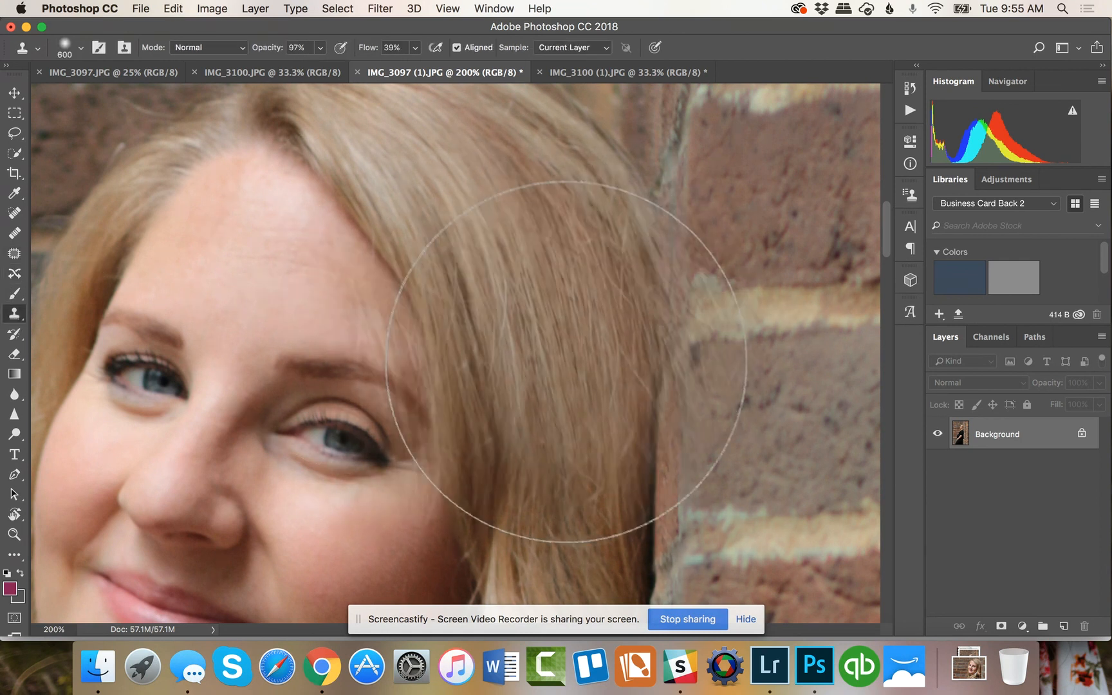
{"action": "key", "text": "bracketleft"}
{"action": "key", "text": "bracketleft"}
{"action": "key", "text": "bracketleft"}
{"action": "key", "text": "bracketleft"}
{"action": "key", "text": "bracketleft"}
{"action": "key", "text": "bracketleft"}
{"action": "key", "text": "bracketleft"}
{"action": "key", "text": "bracketleft"}
{"action": "key", "text": "bracketleft"}
{"action": "key", "text": "bracketleft"}
{"action": "key", "text": "bracketleft"}
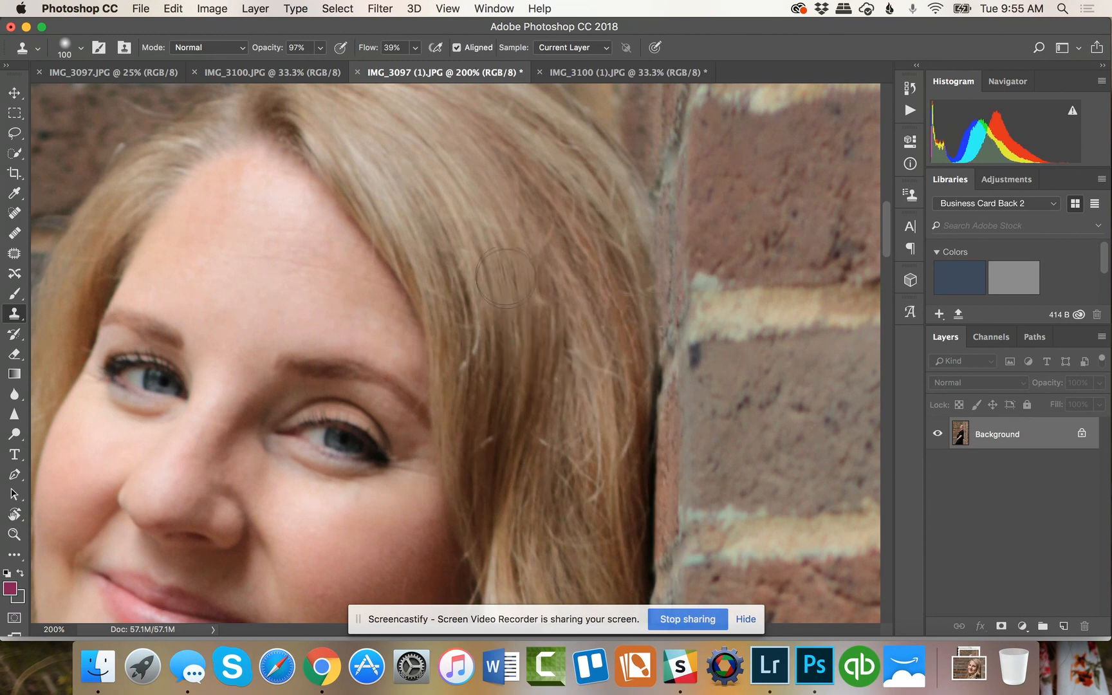
{"action": "key", "text": "bracketright"}
{"action": "key", "text": "bracketright"}
{"action": "key", "text": "bracketright"}
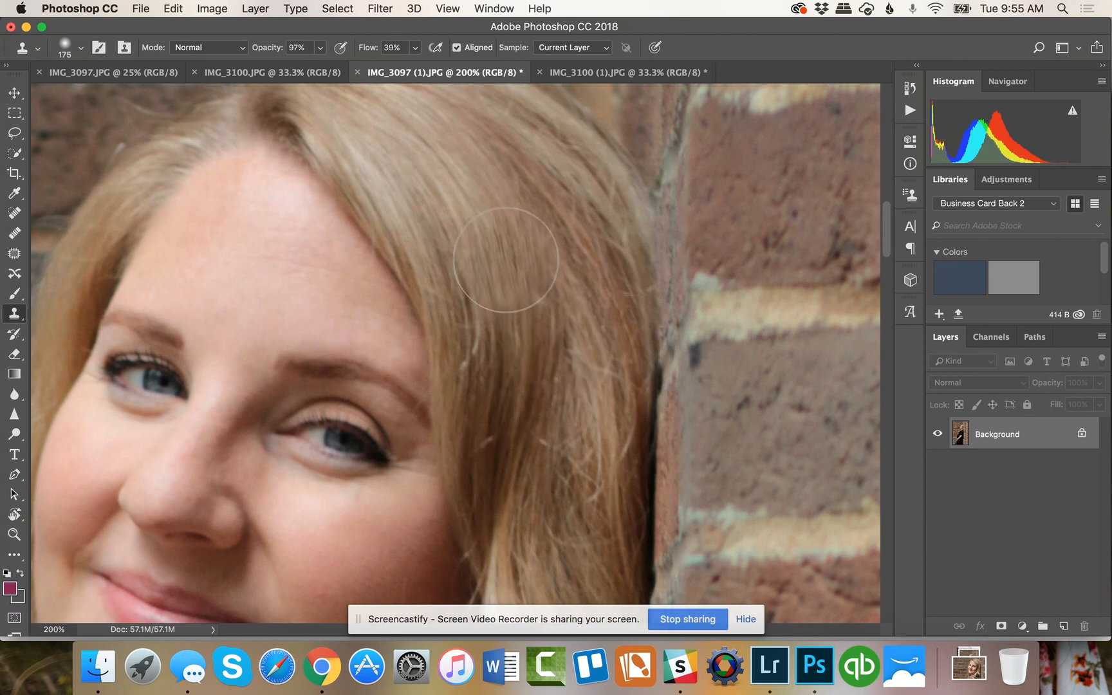
{"action": "left_click", "coordinate": [505, 257], "text": "alt"}
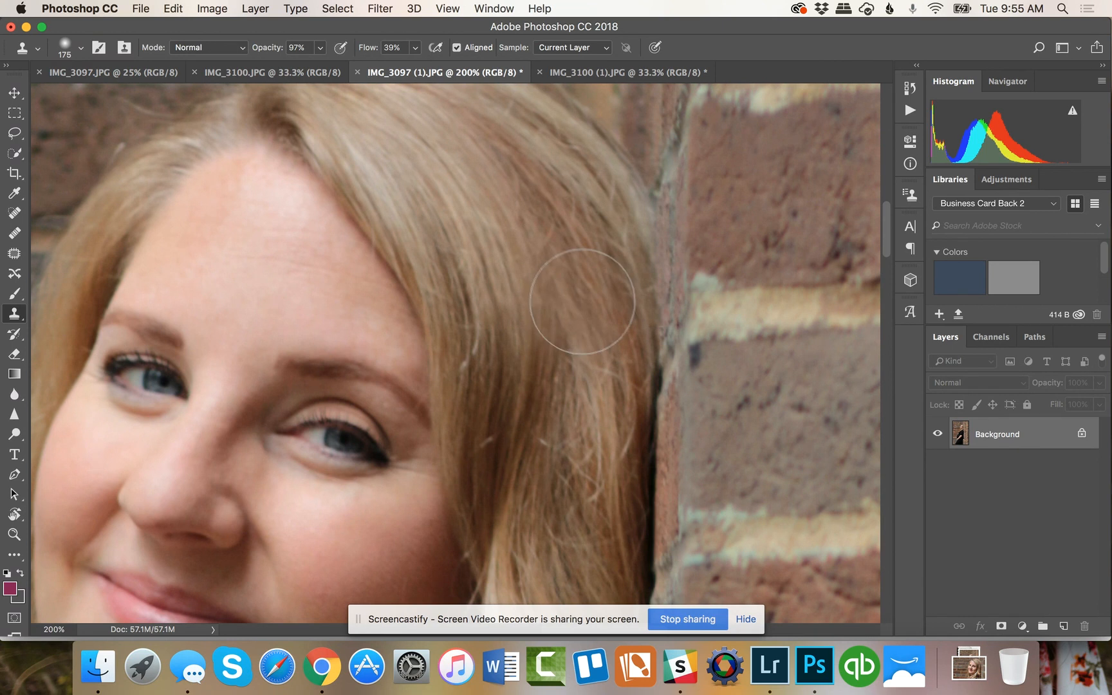
- Review the whole retouched photo, view the posted portrait in Chrome, and return to Photoshop to inspect IMG_3100 (1).JPG
{"action": "key", "text": "z"}
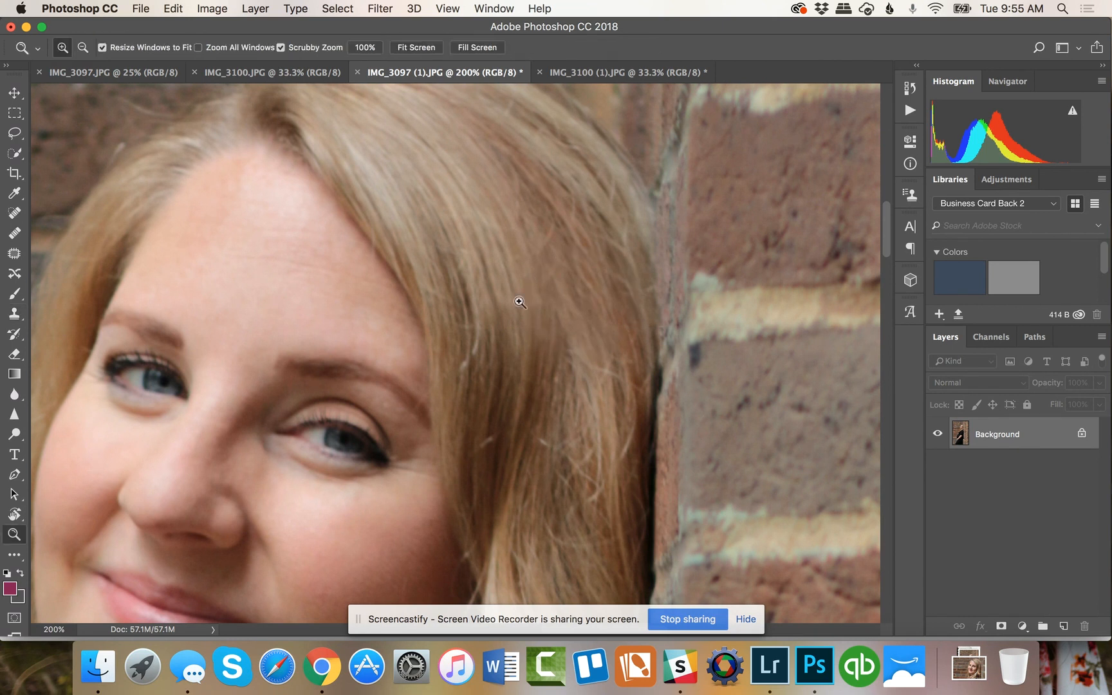
{"action": "left_click", "coordinate": [417, 49]}
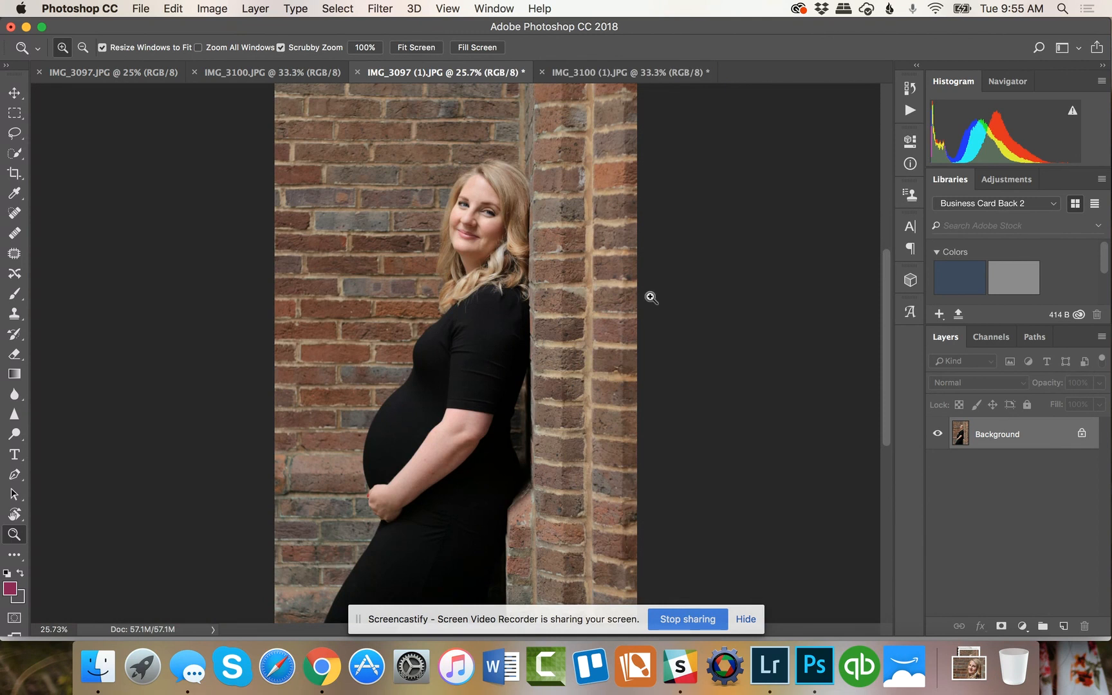
{"action": "left_click", "coordinate": [321, 666]}
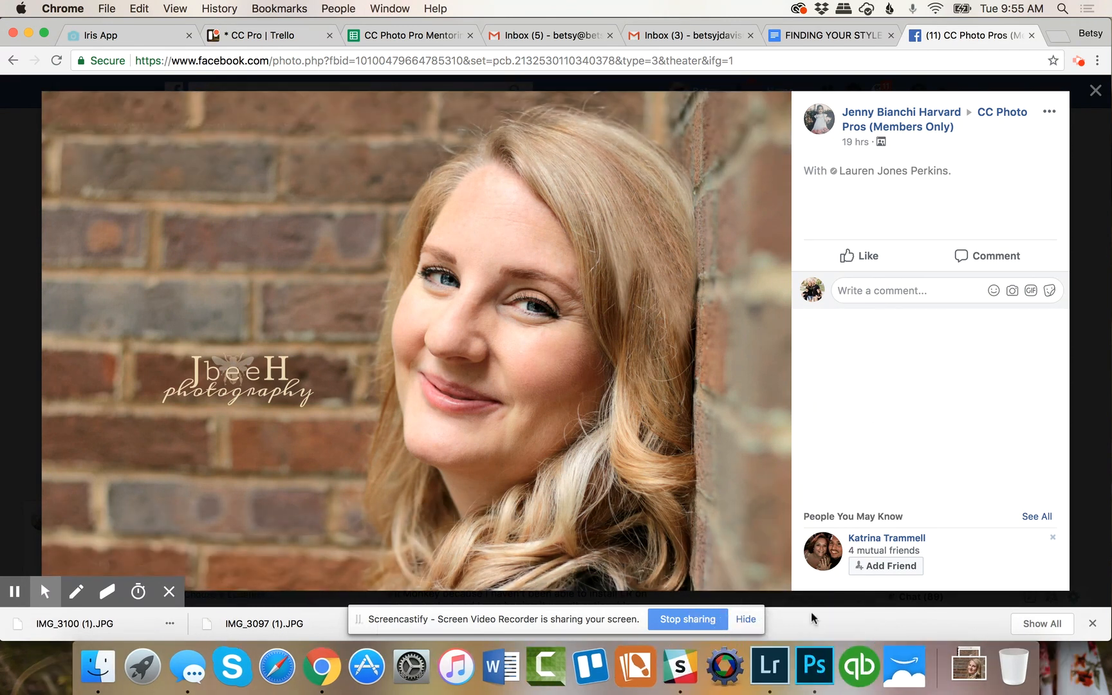
{"action": "left_click", "coordinate": [814, 667]}
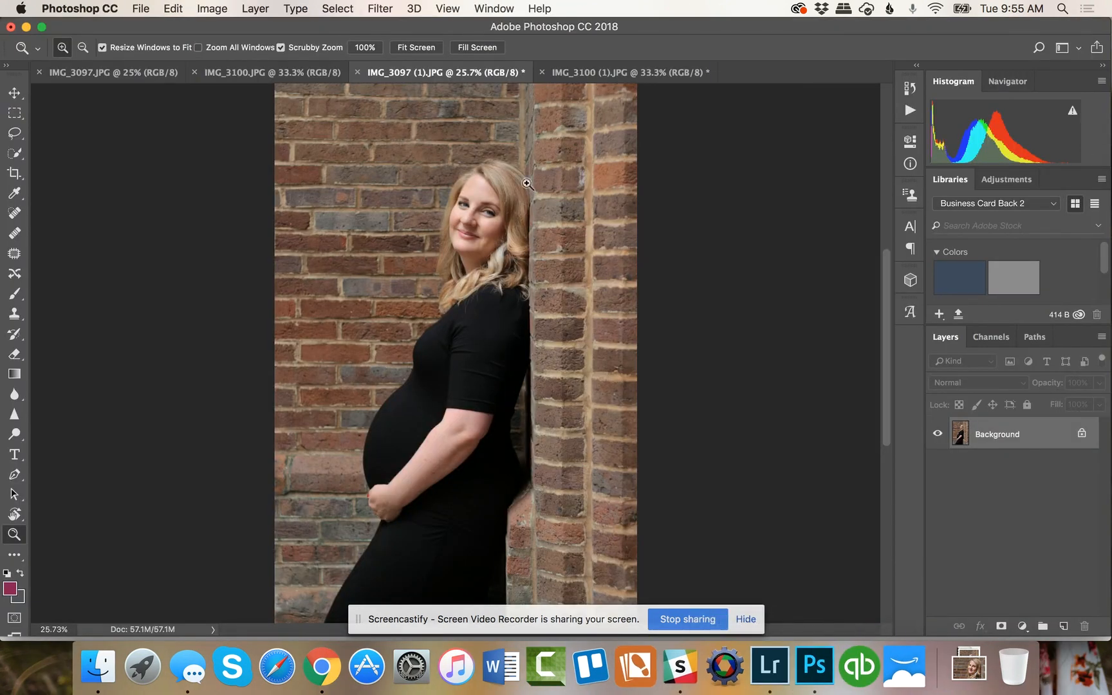
{"action": "left_click", "coordinate": [572, 76]}
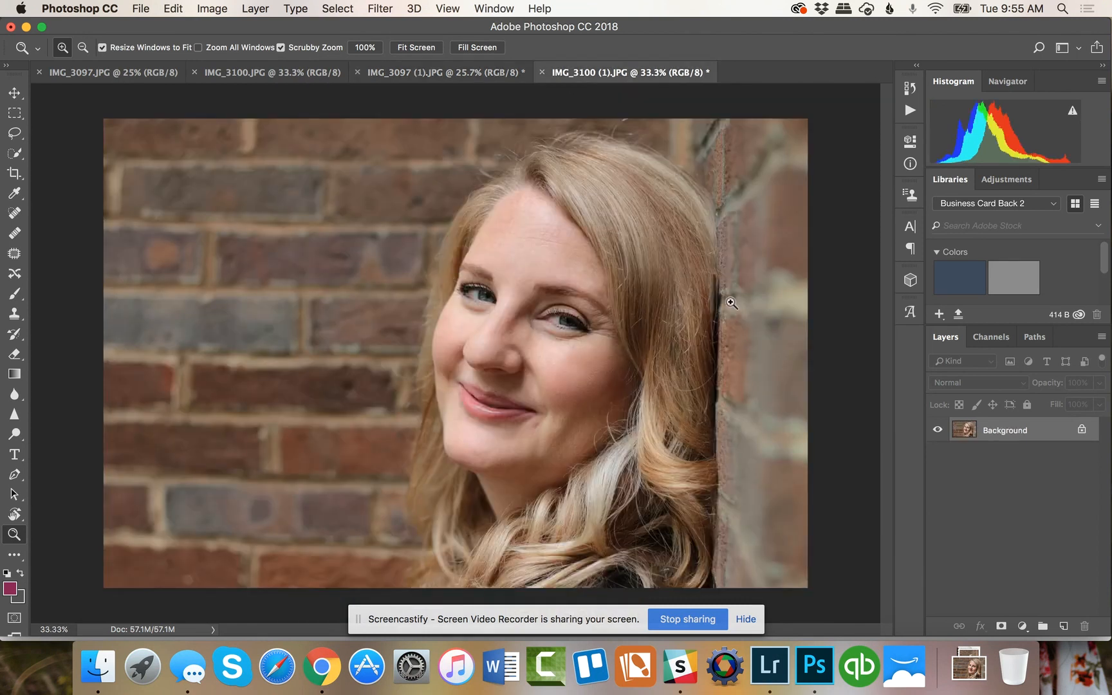